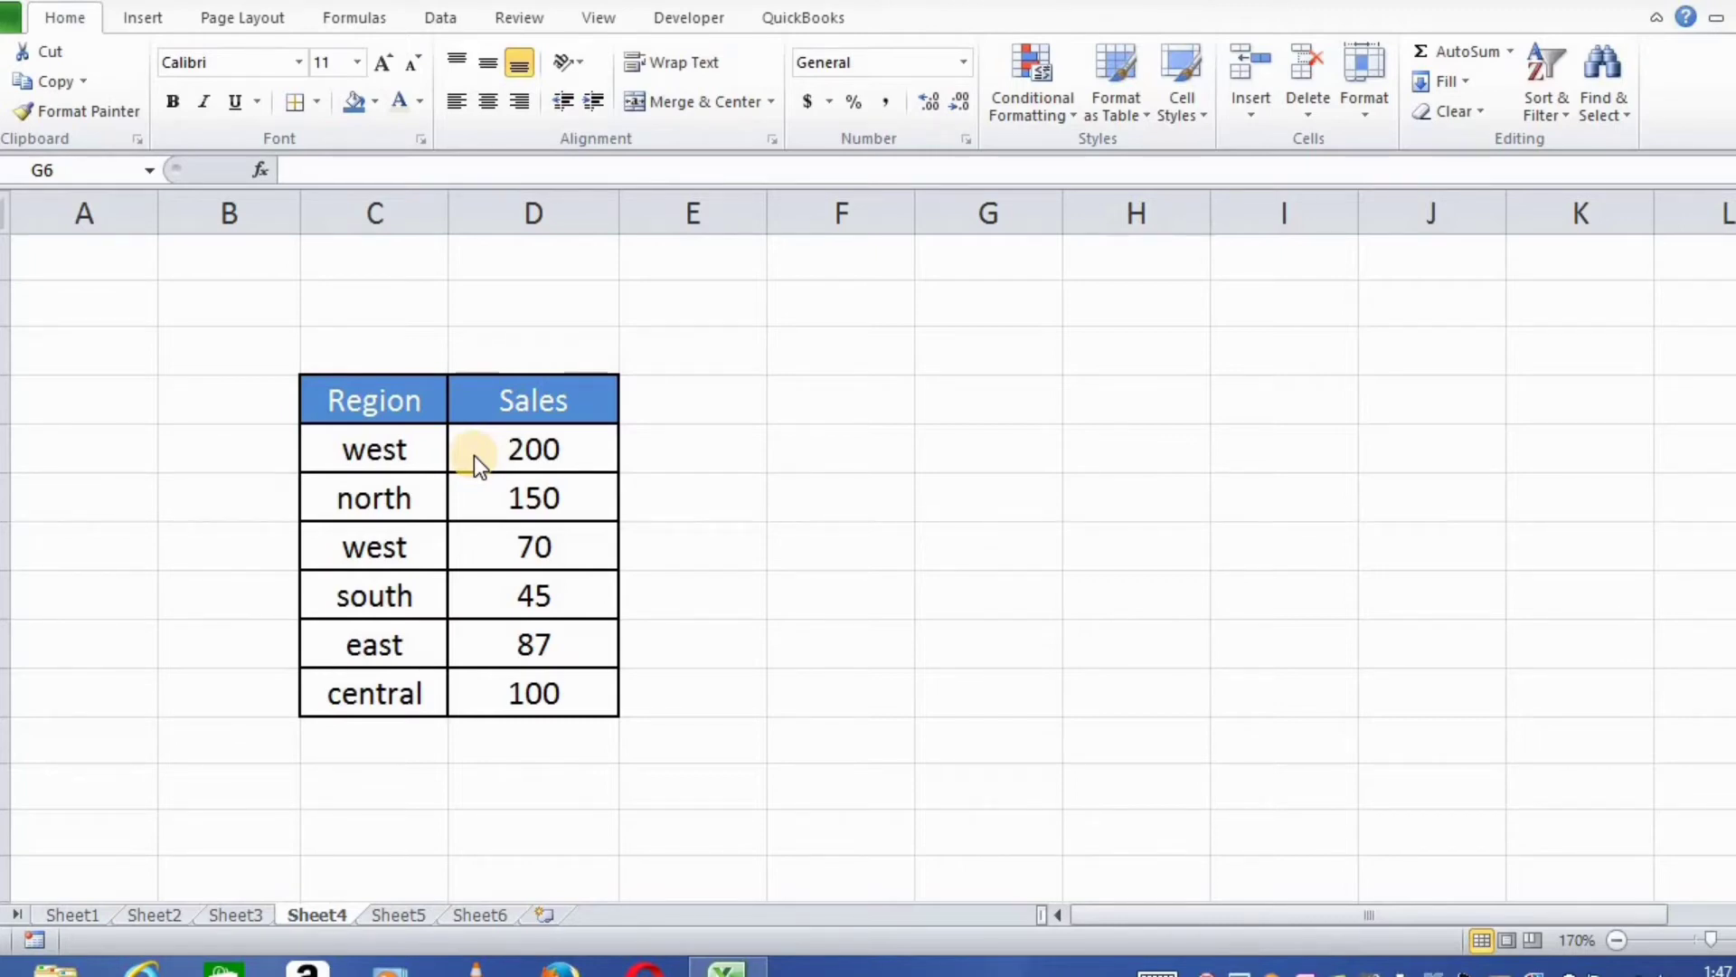
Step: Start a SUMIF formula in cell F4 with the region cells C5:C10 as its range
{"action": "left_click", "coordinate": [809, 395]}
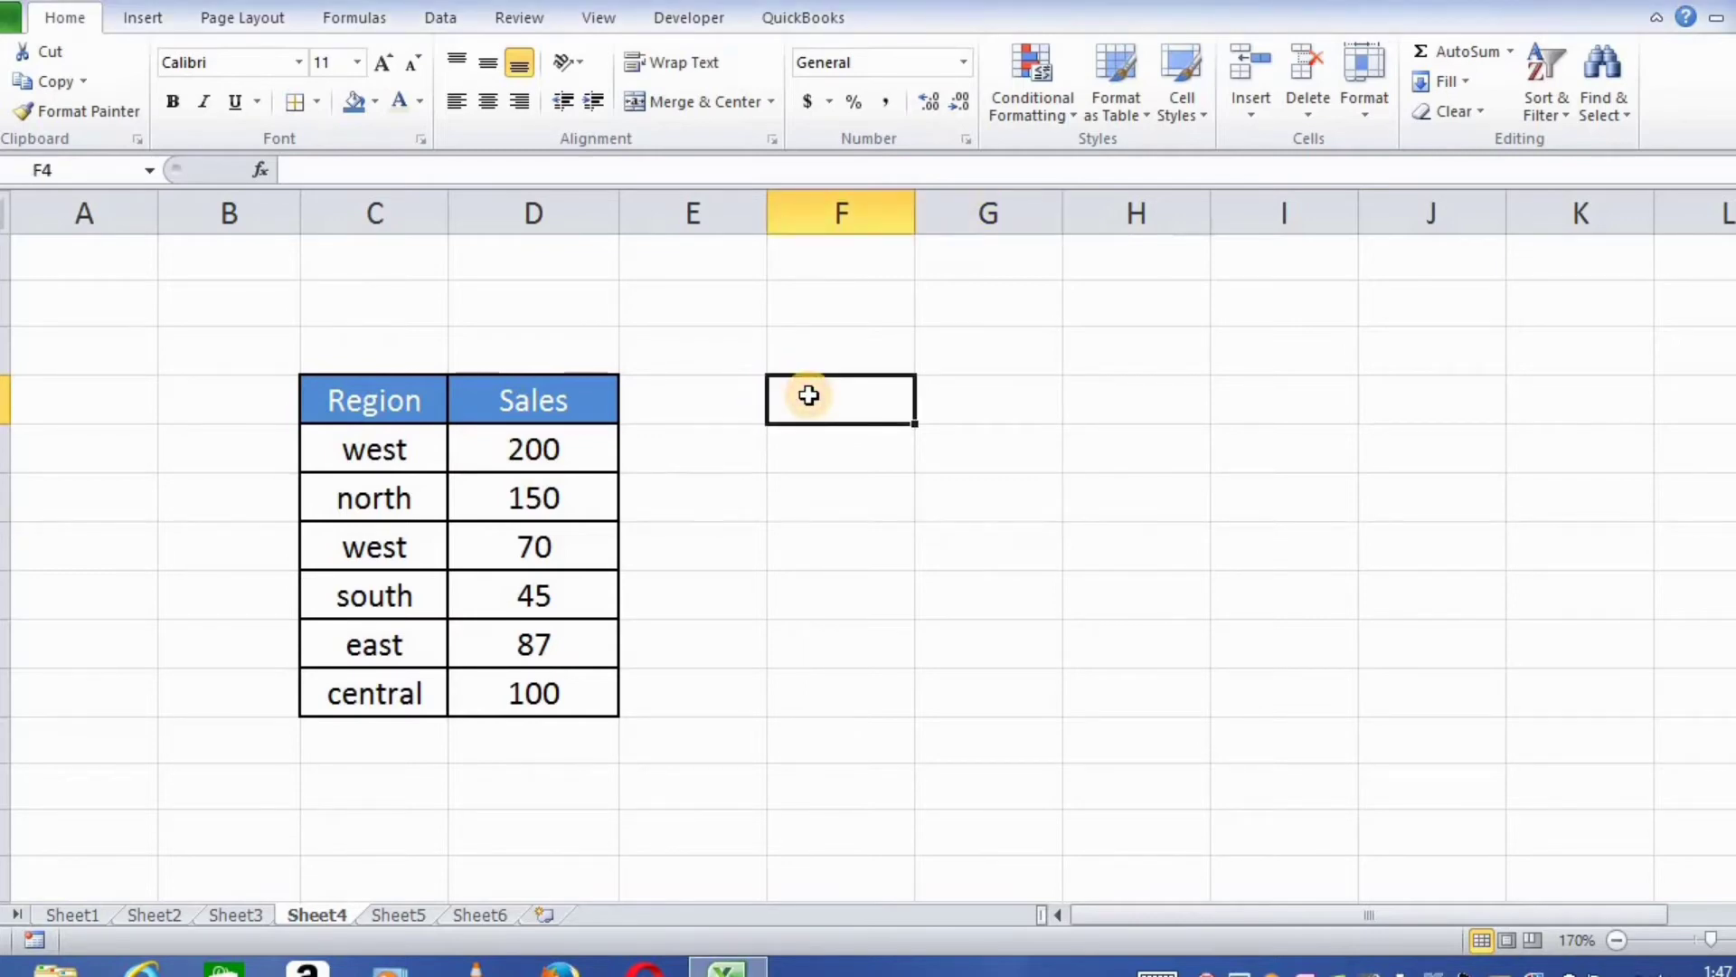
{"action": "type", "text": "="}
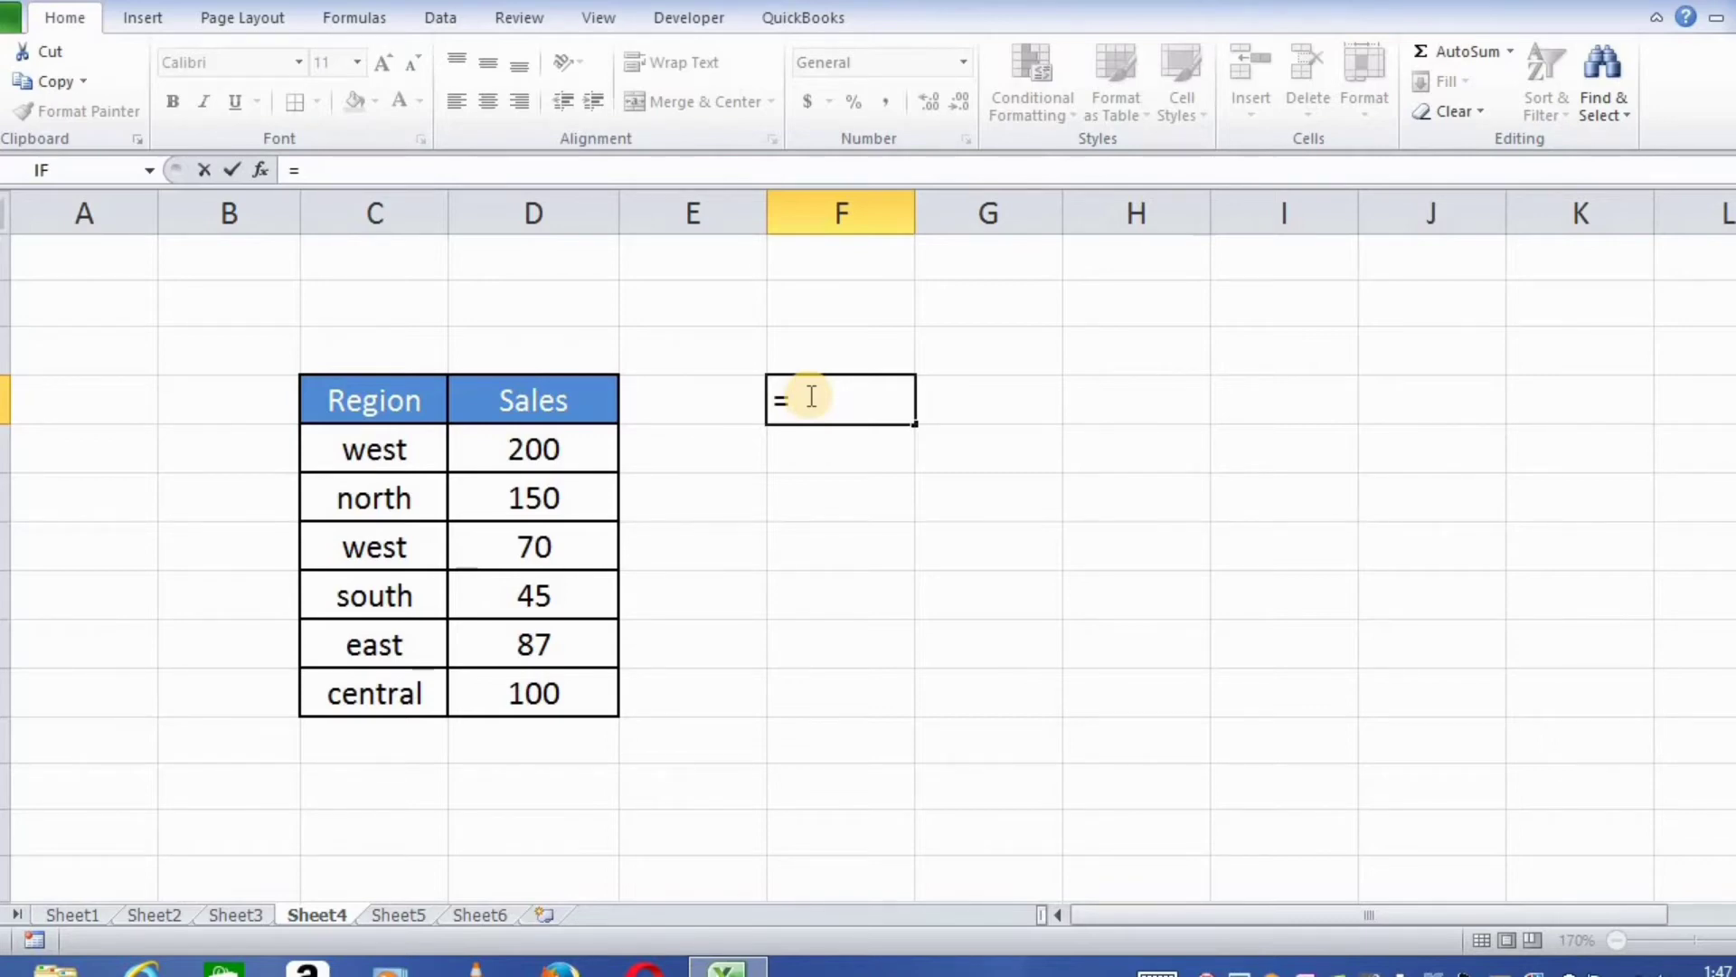
{"action": "type", "text": "S"}
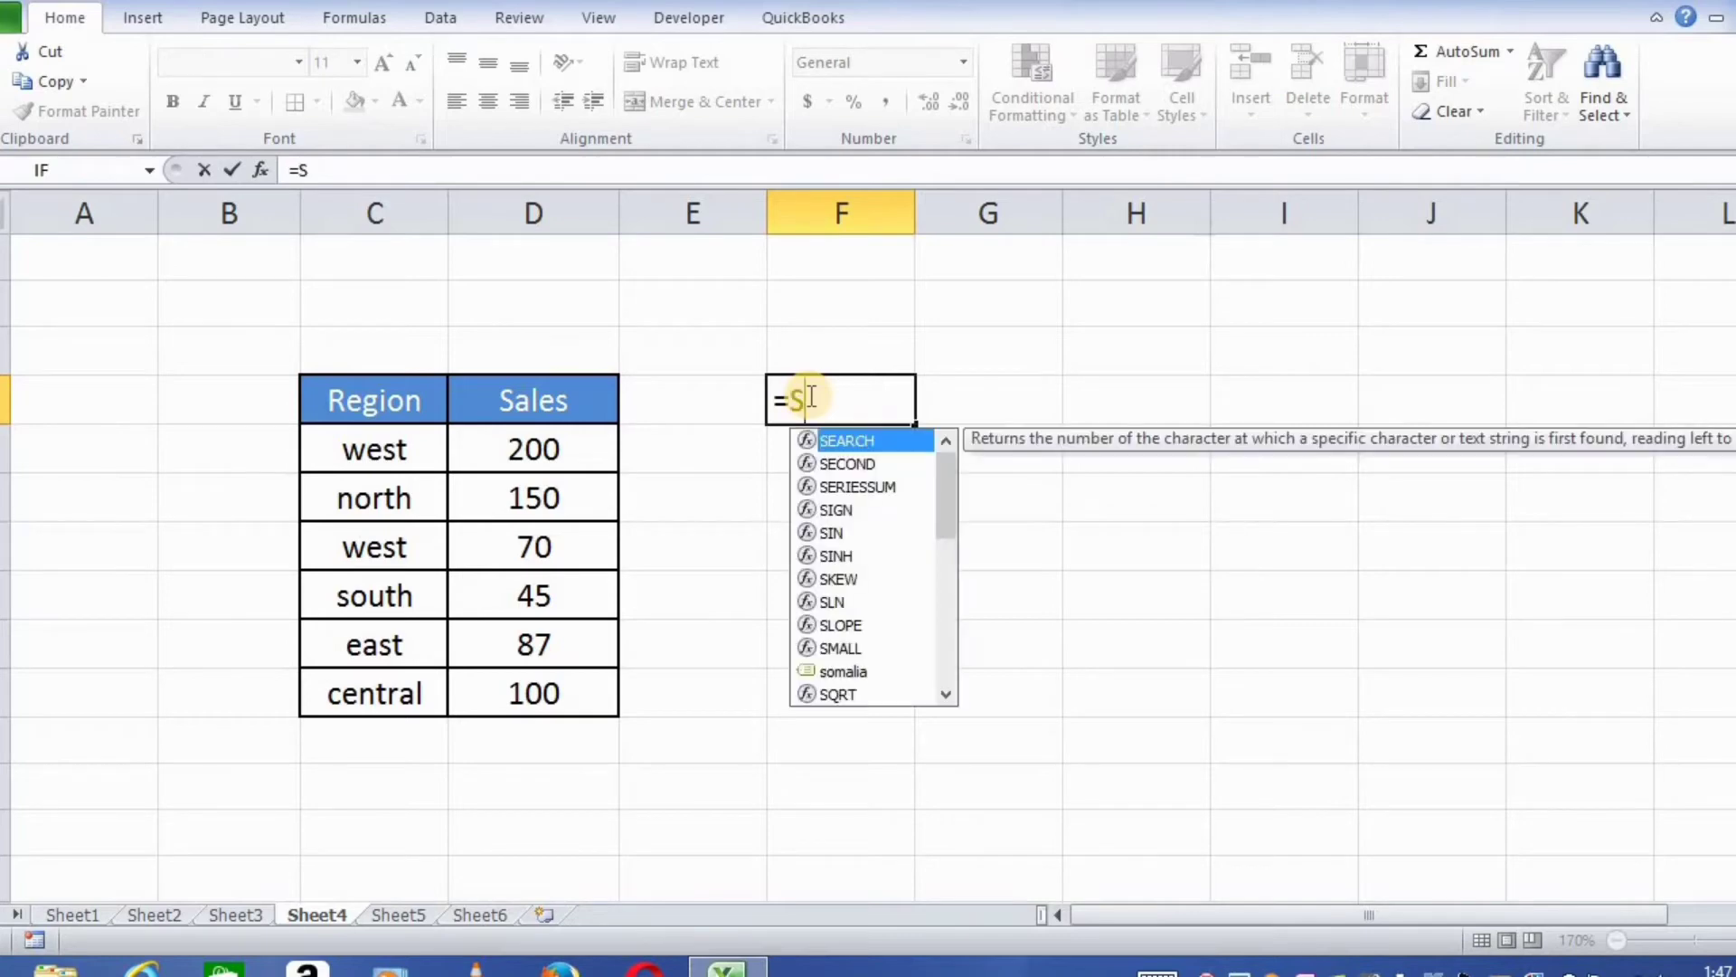
{"action": "type", "text": "UM"}
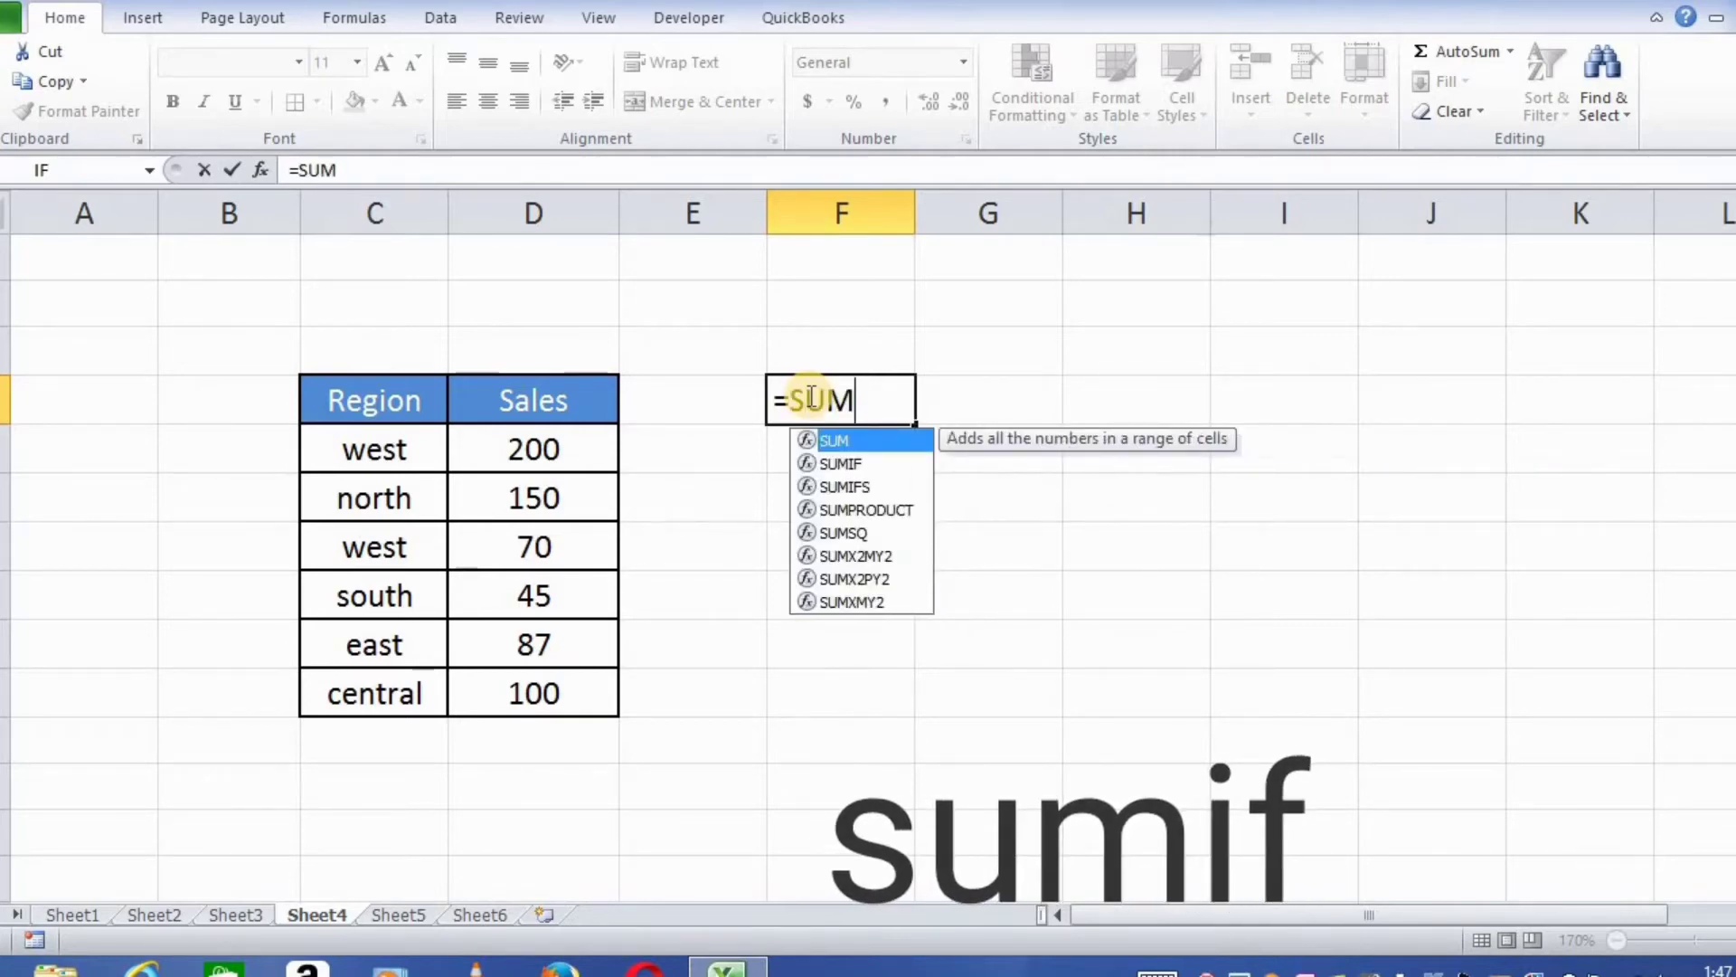
{"action": "left_click", "coordinate": [859, 465]}
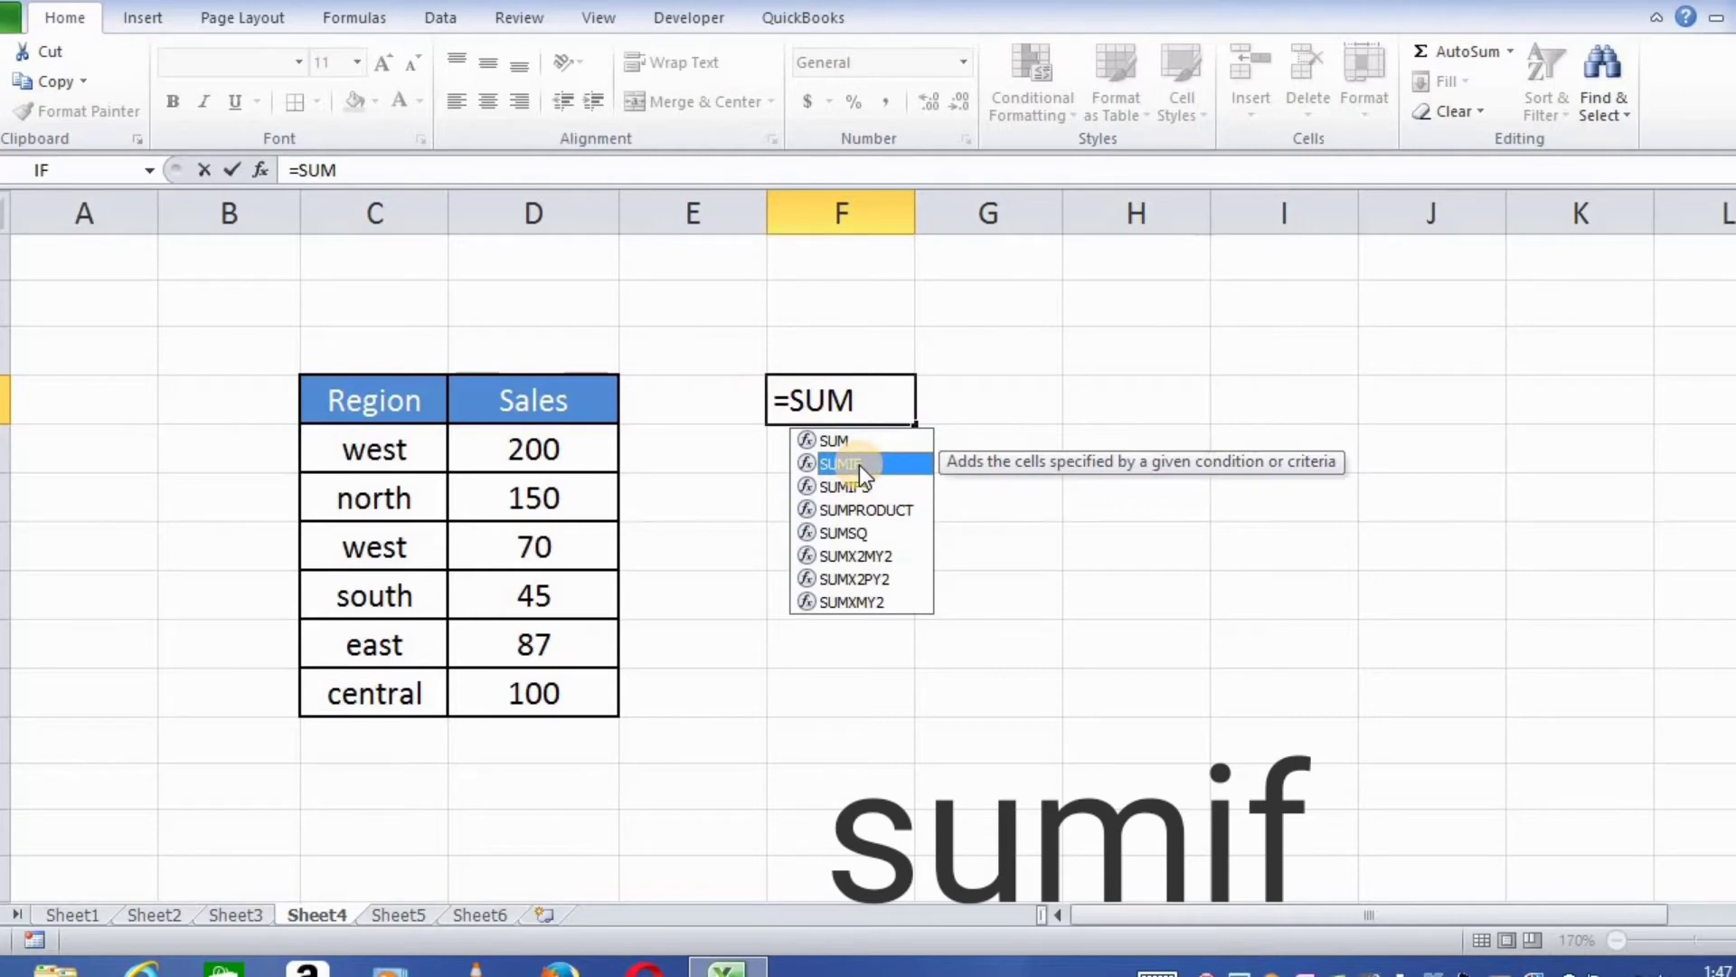
{"action": "double_click", "coordinate": [859, 465]}
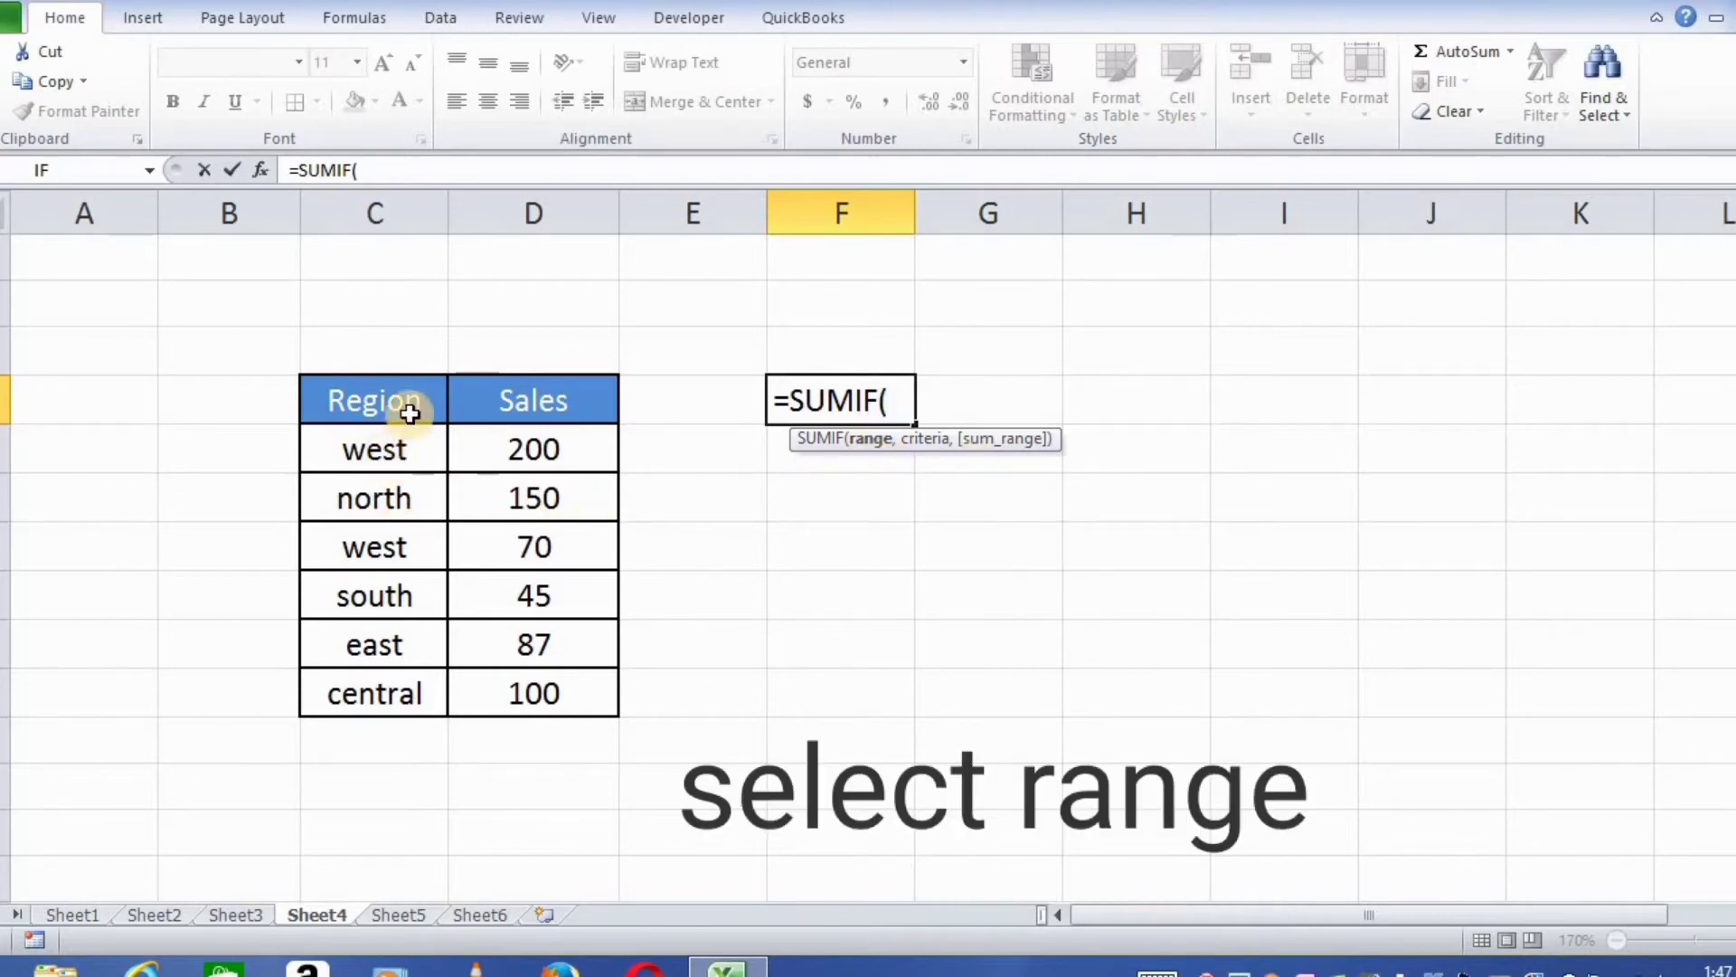
{"action": "left_click_drag", "start_coordinate": [397, 440], "coordinate": [399, 670]}
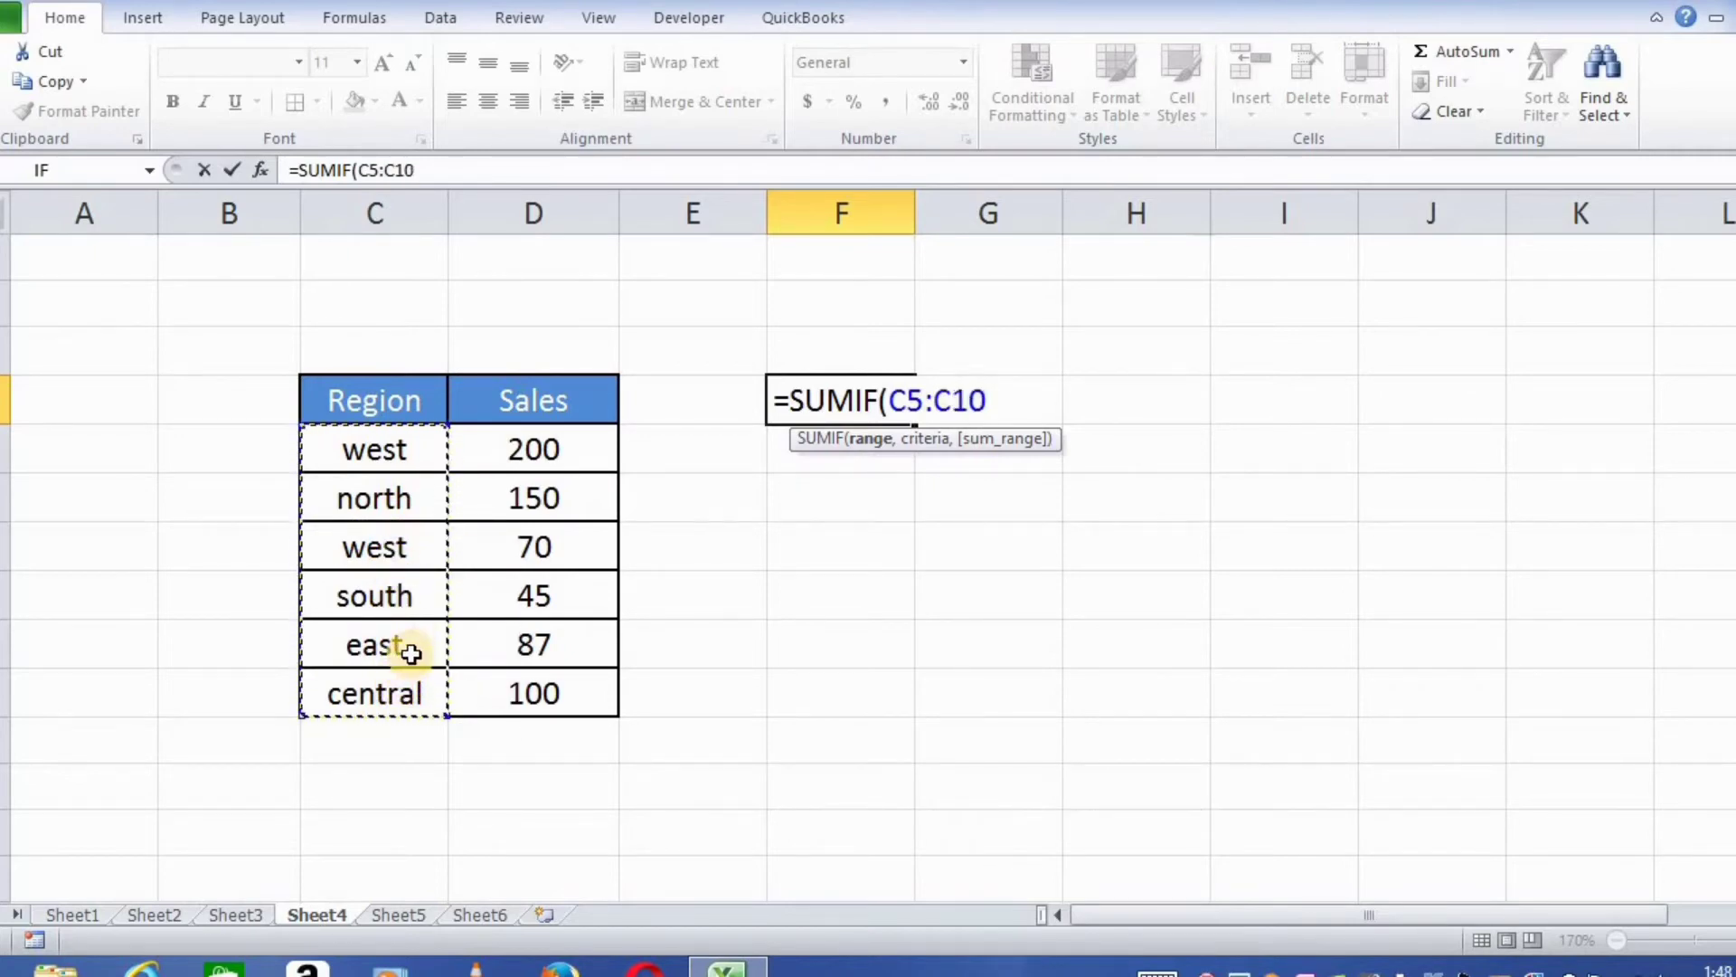
Step: Complete the SUMIF formula in F4 with the criterion "WEST" and the sum range D5:D10
{"action": "type", "text": ","}
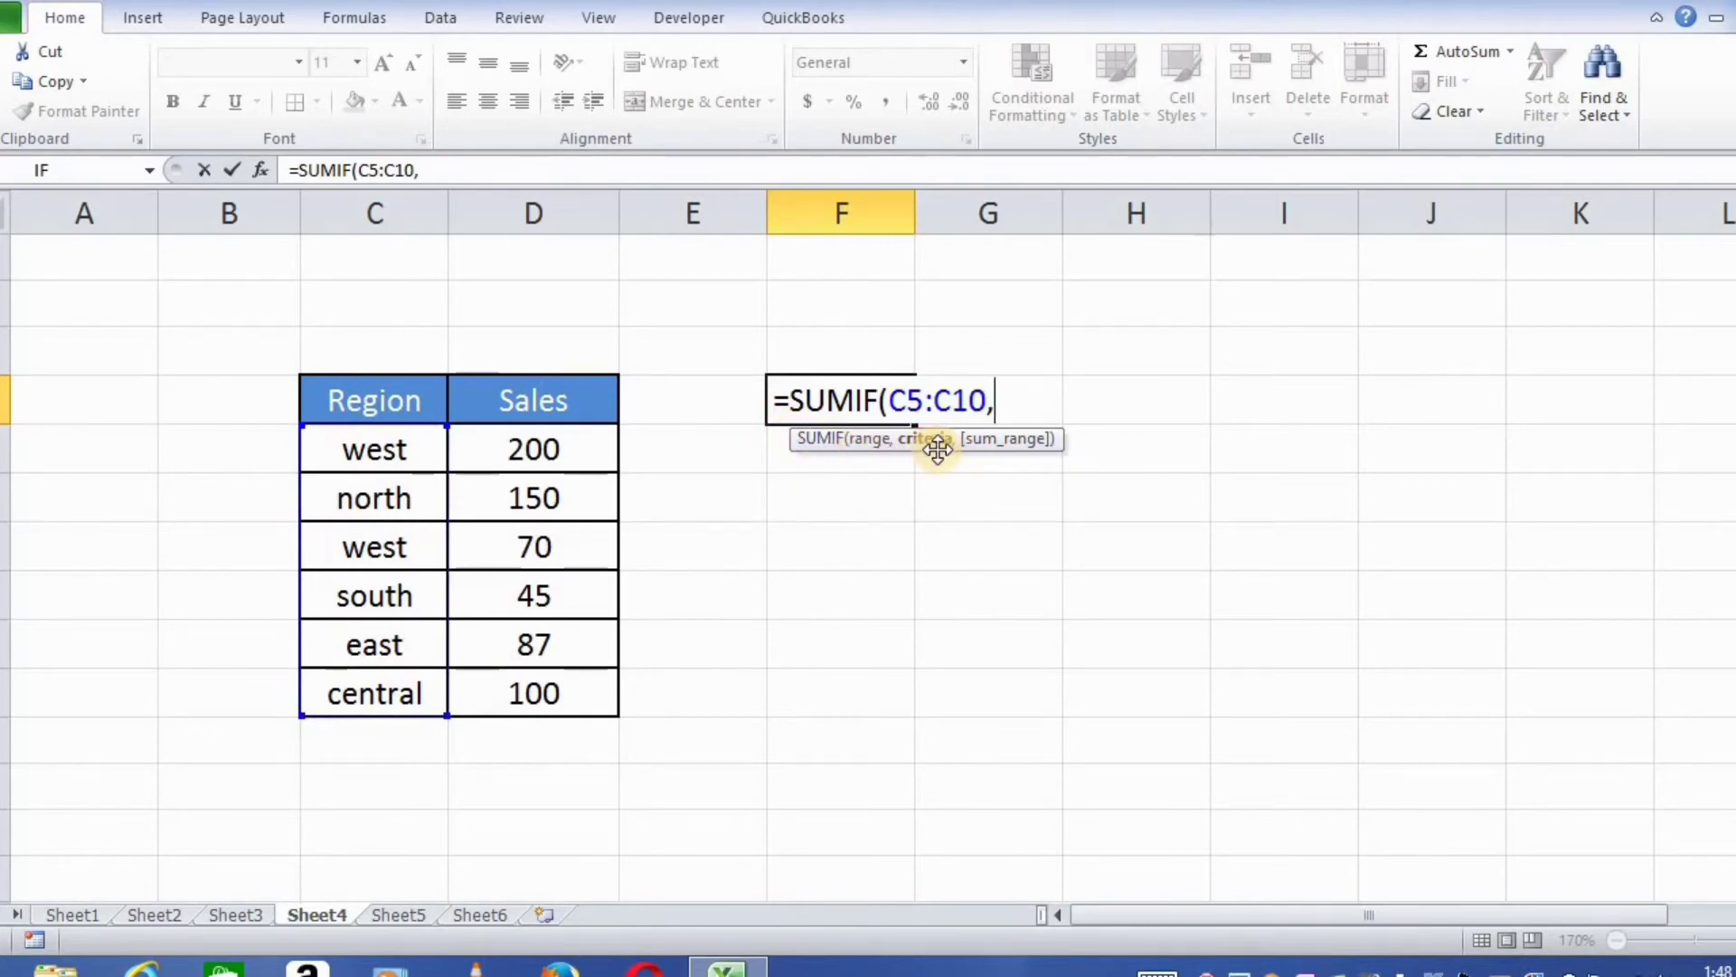
{"action": "type", "text": "\"WE"}
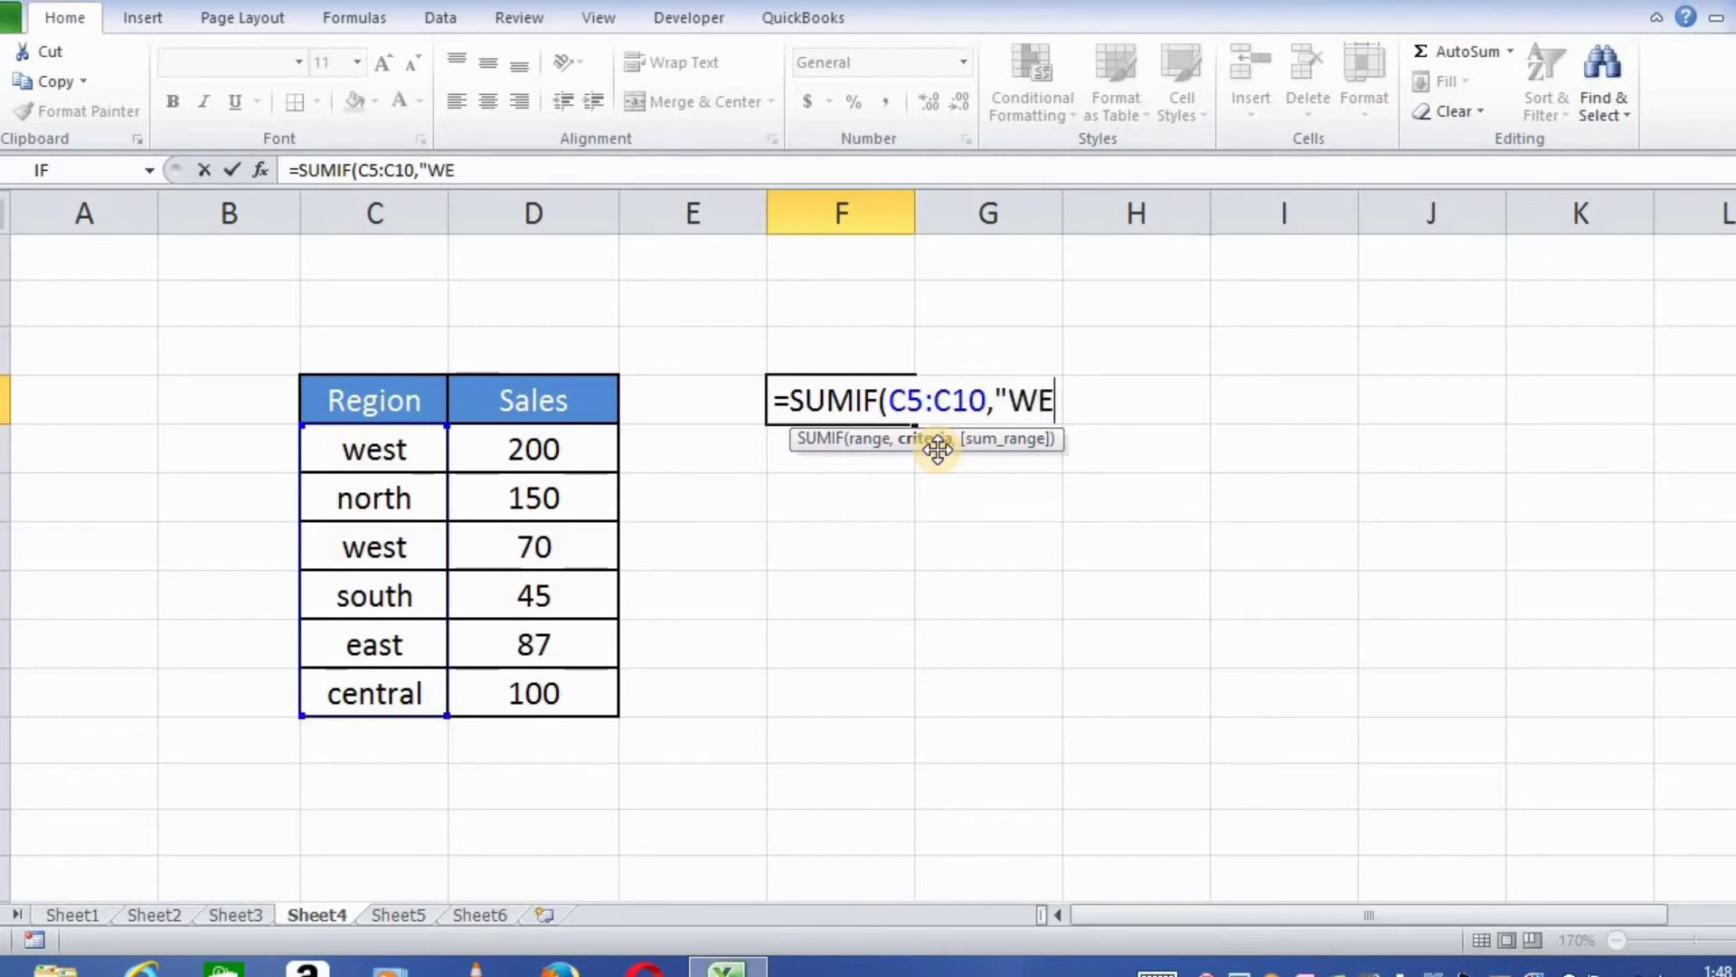
{"action": "type", "text": "ST\","}
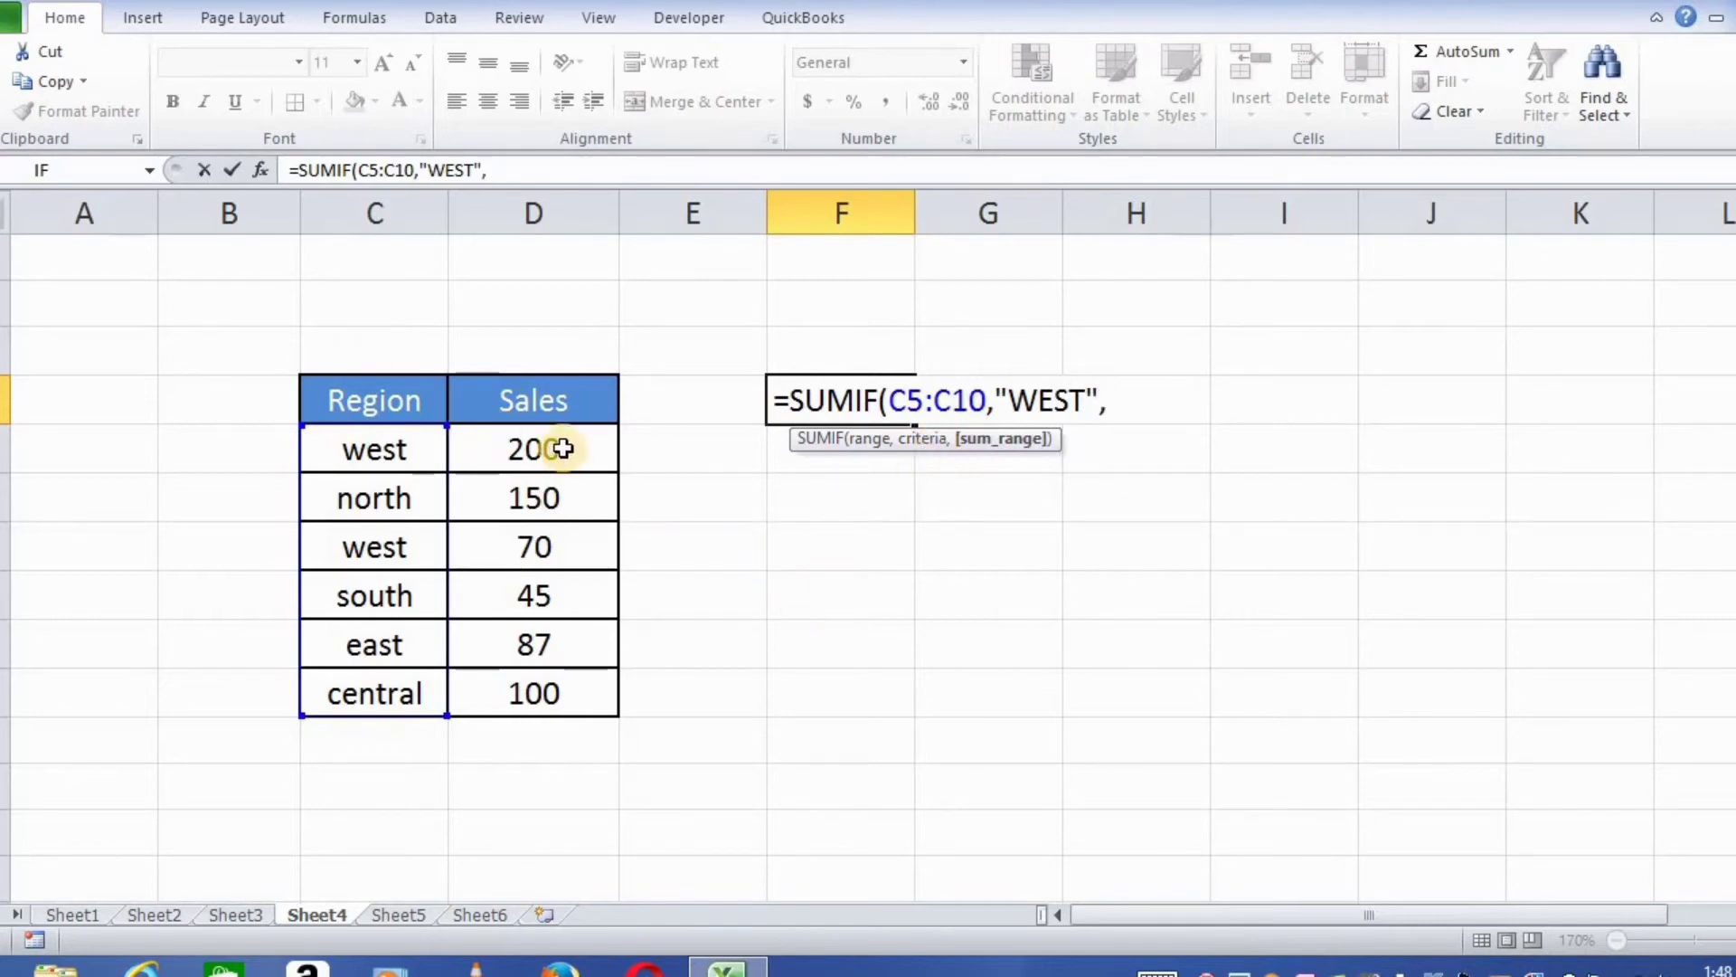
{"action": "left_click_drag", "start_coordinate": [562, 448], "coordinate": [563, 689]}
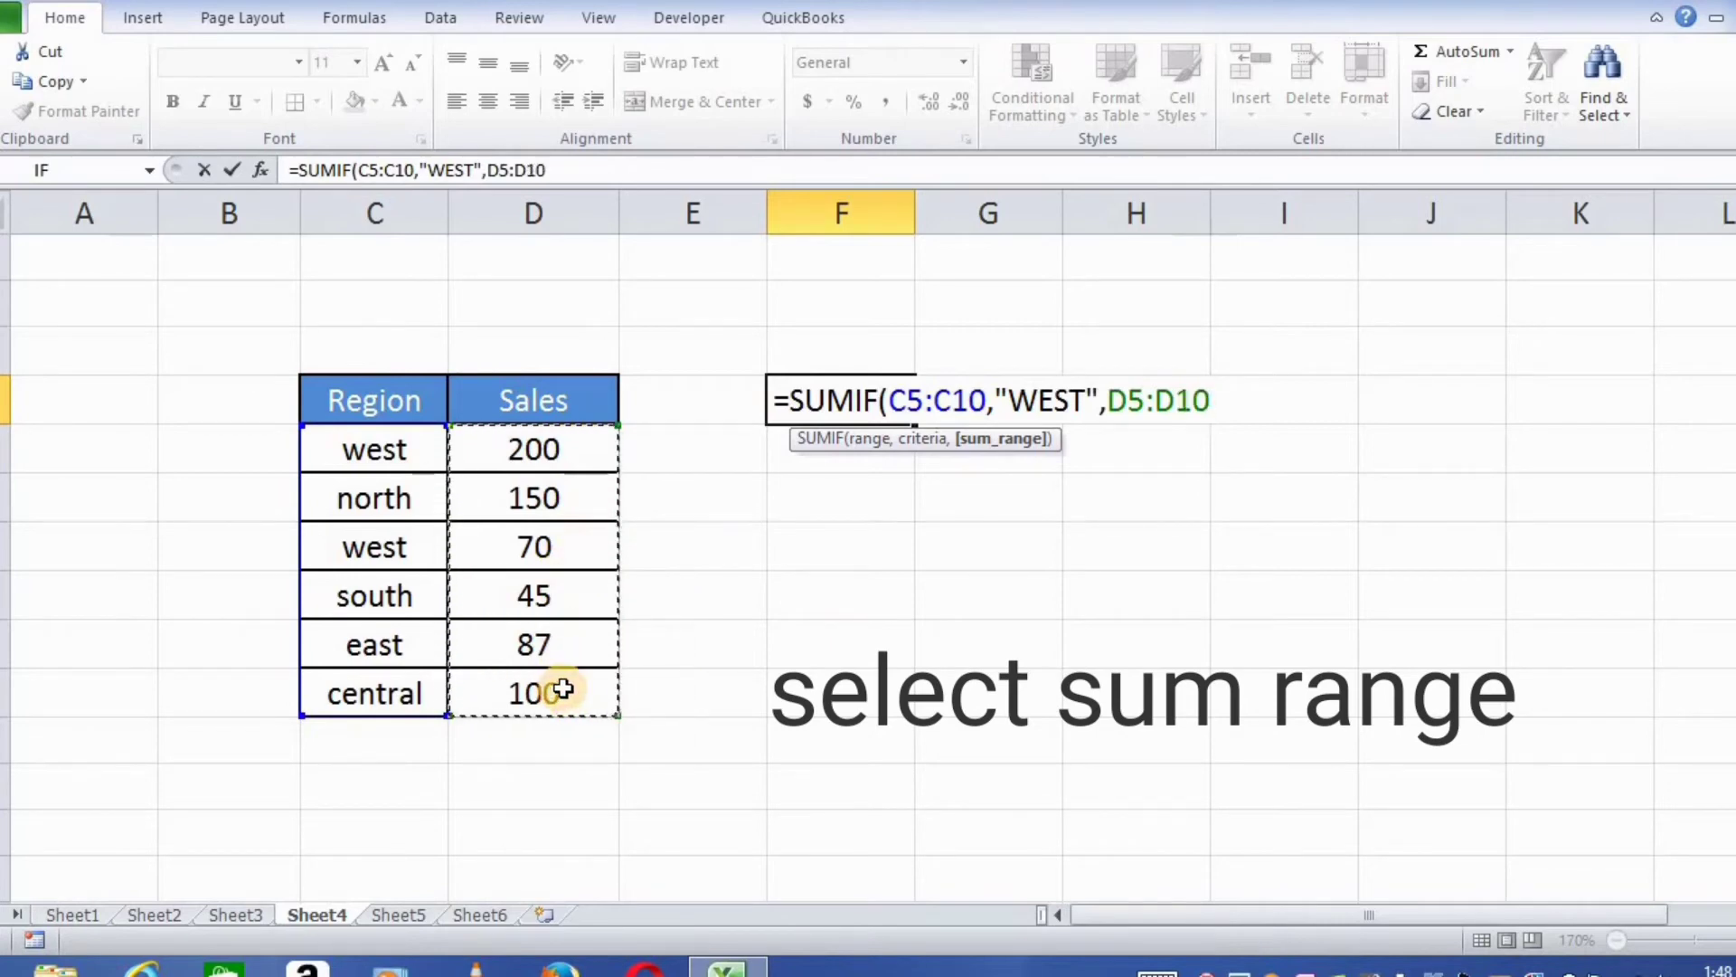
{"action": "type", "text": ")"}
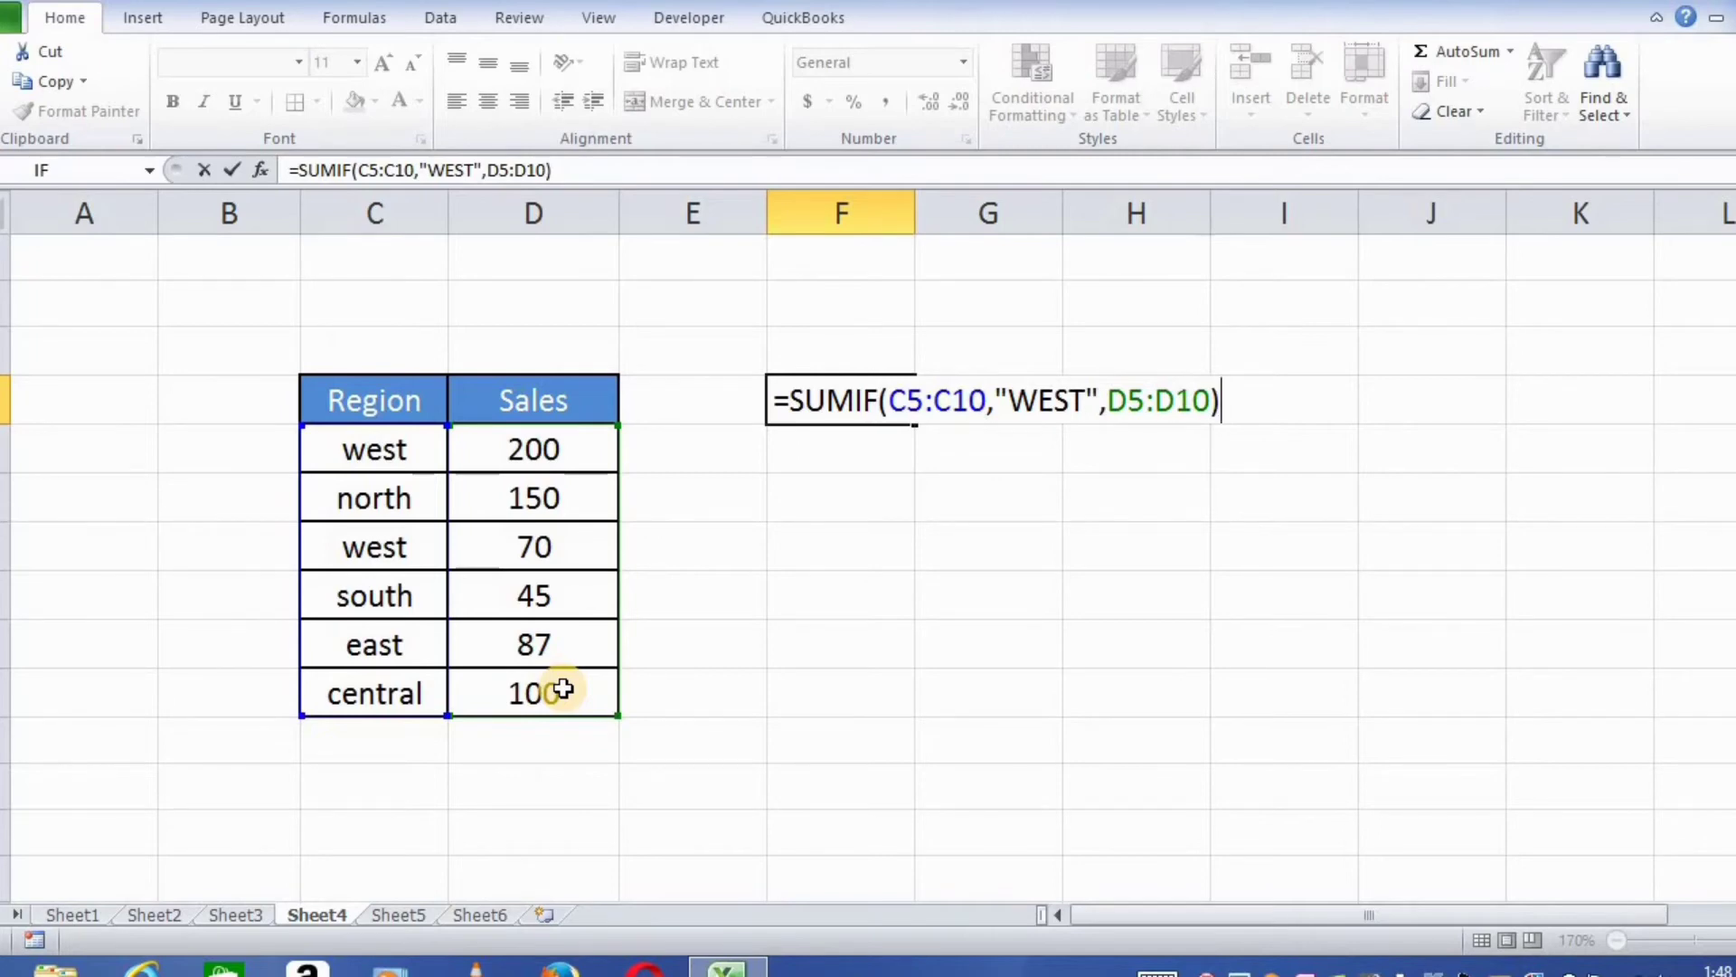
{"action": "key", "text": "Return"}
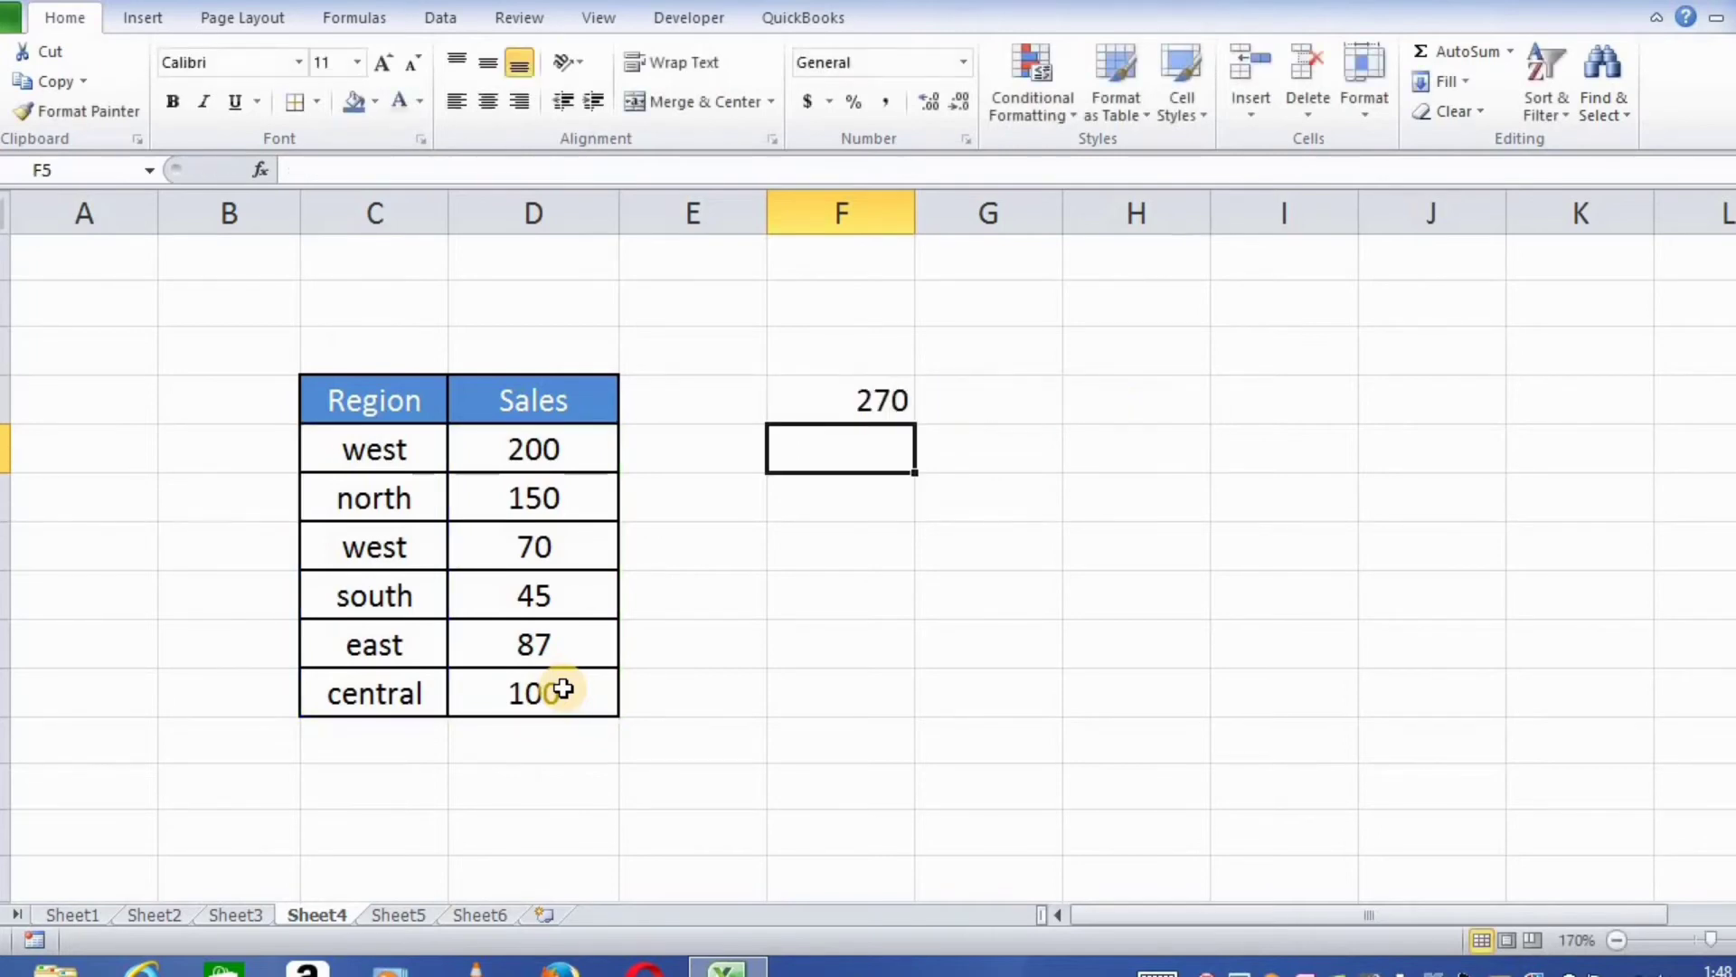
Step: Replace the content of F4 with a new SUMIF formula that uses the region cells C5:C10 as its range
{"action": "left_click", "coordinate": [874, 407]}
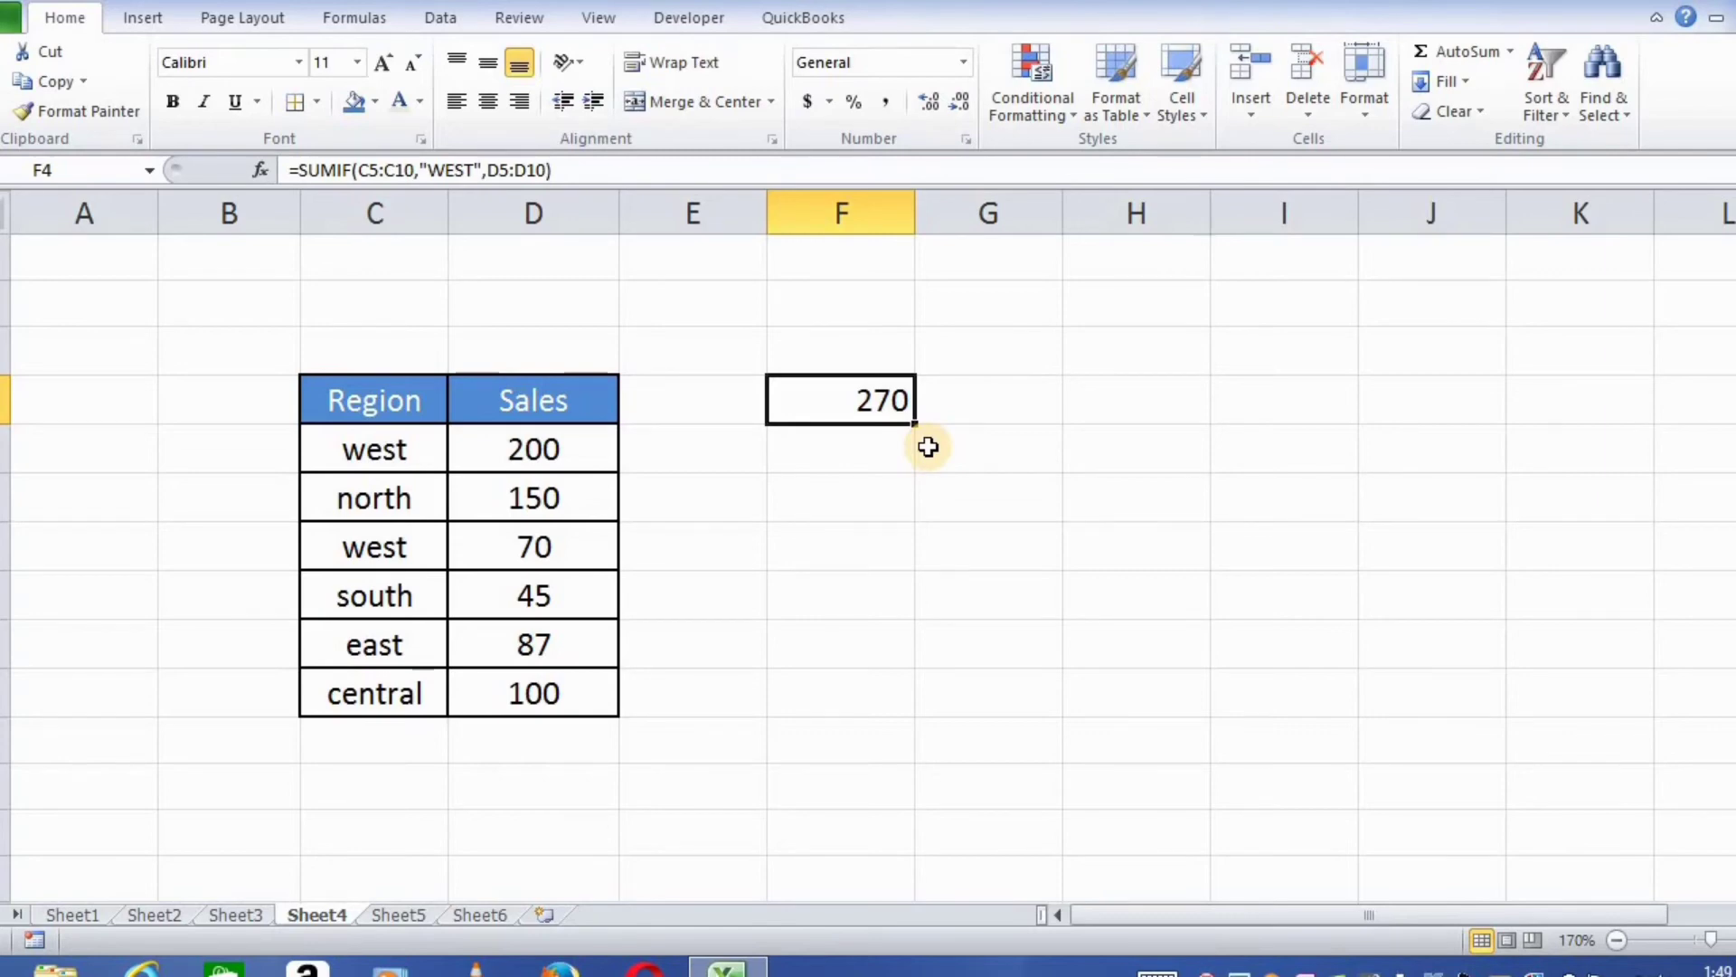
{"action": "key", "text": "BackSpace"}
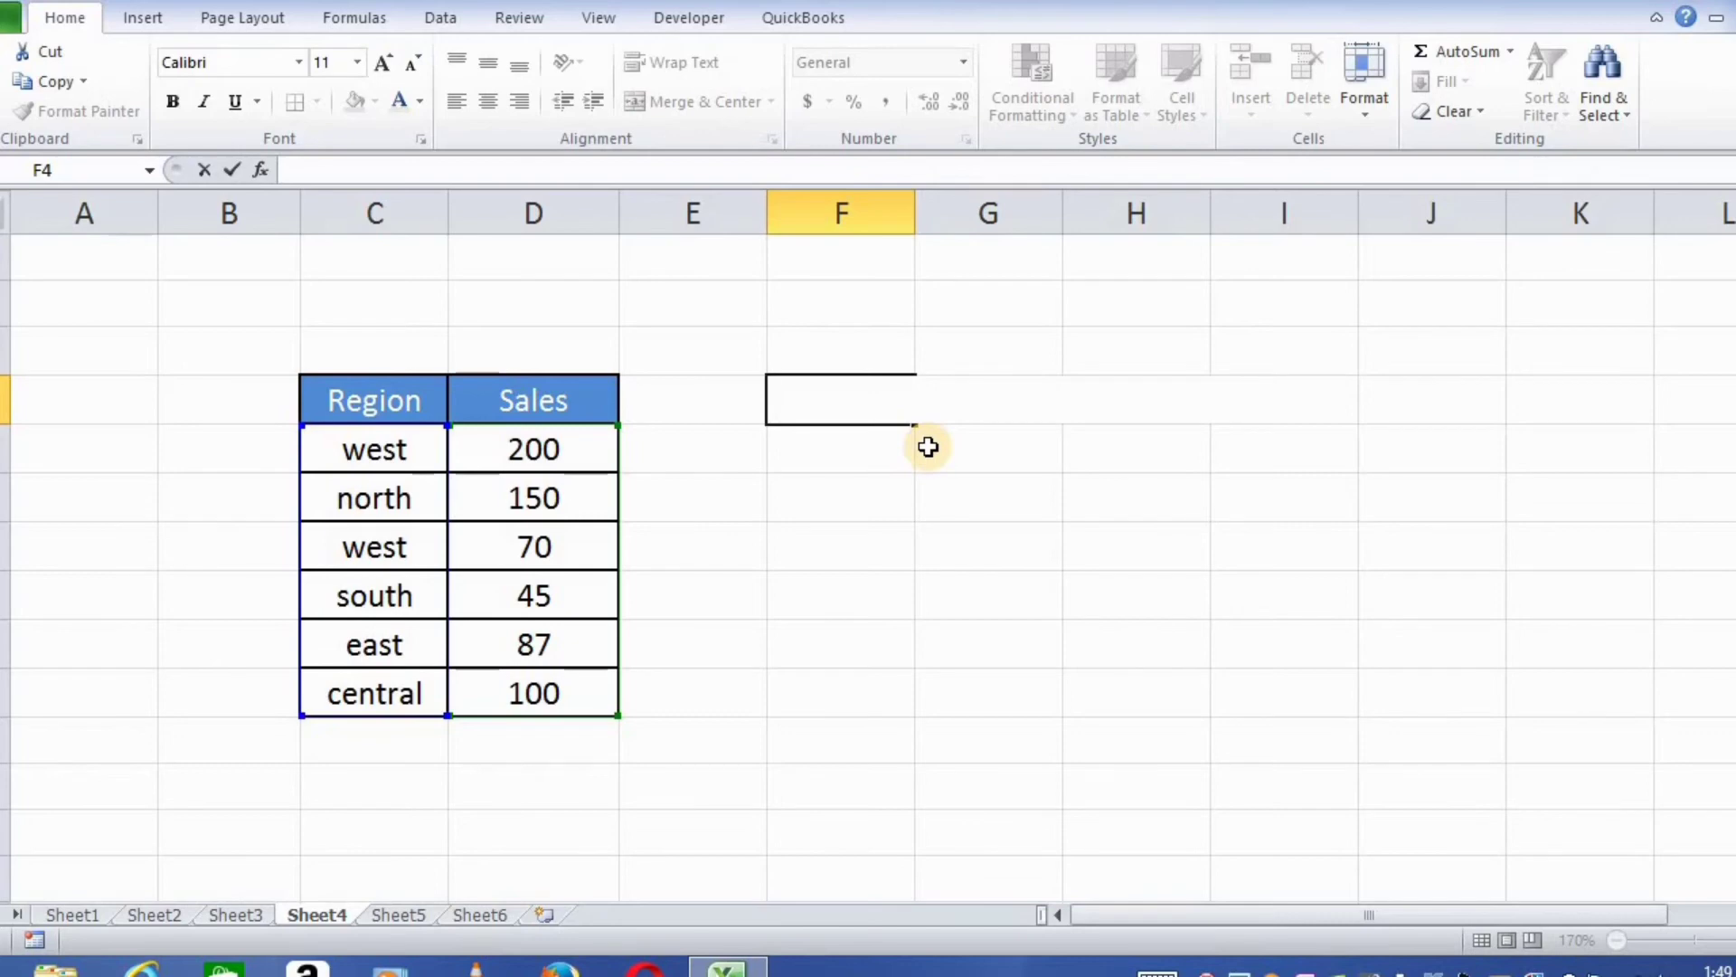
{"action": "type", "text": "="}
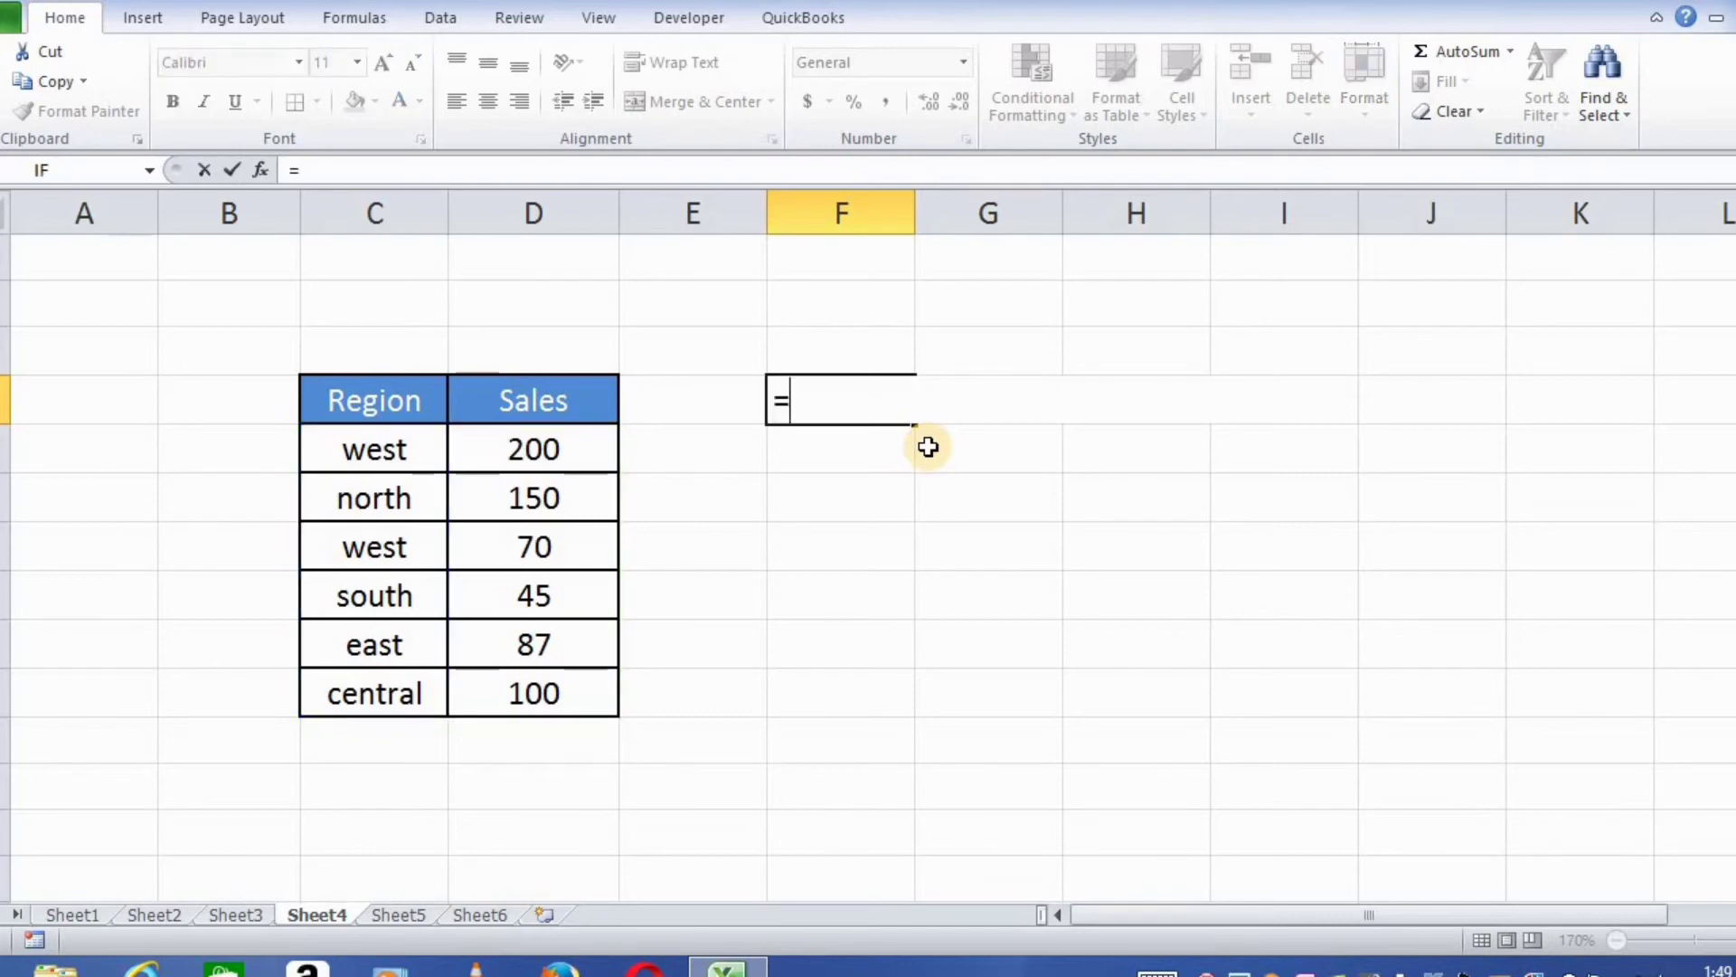
{"action": "type", "text": "SU"}
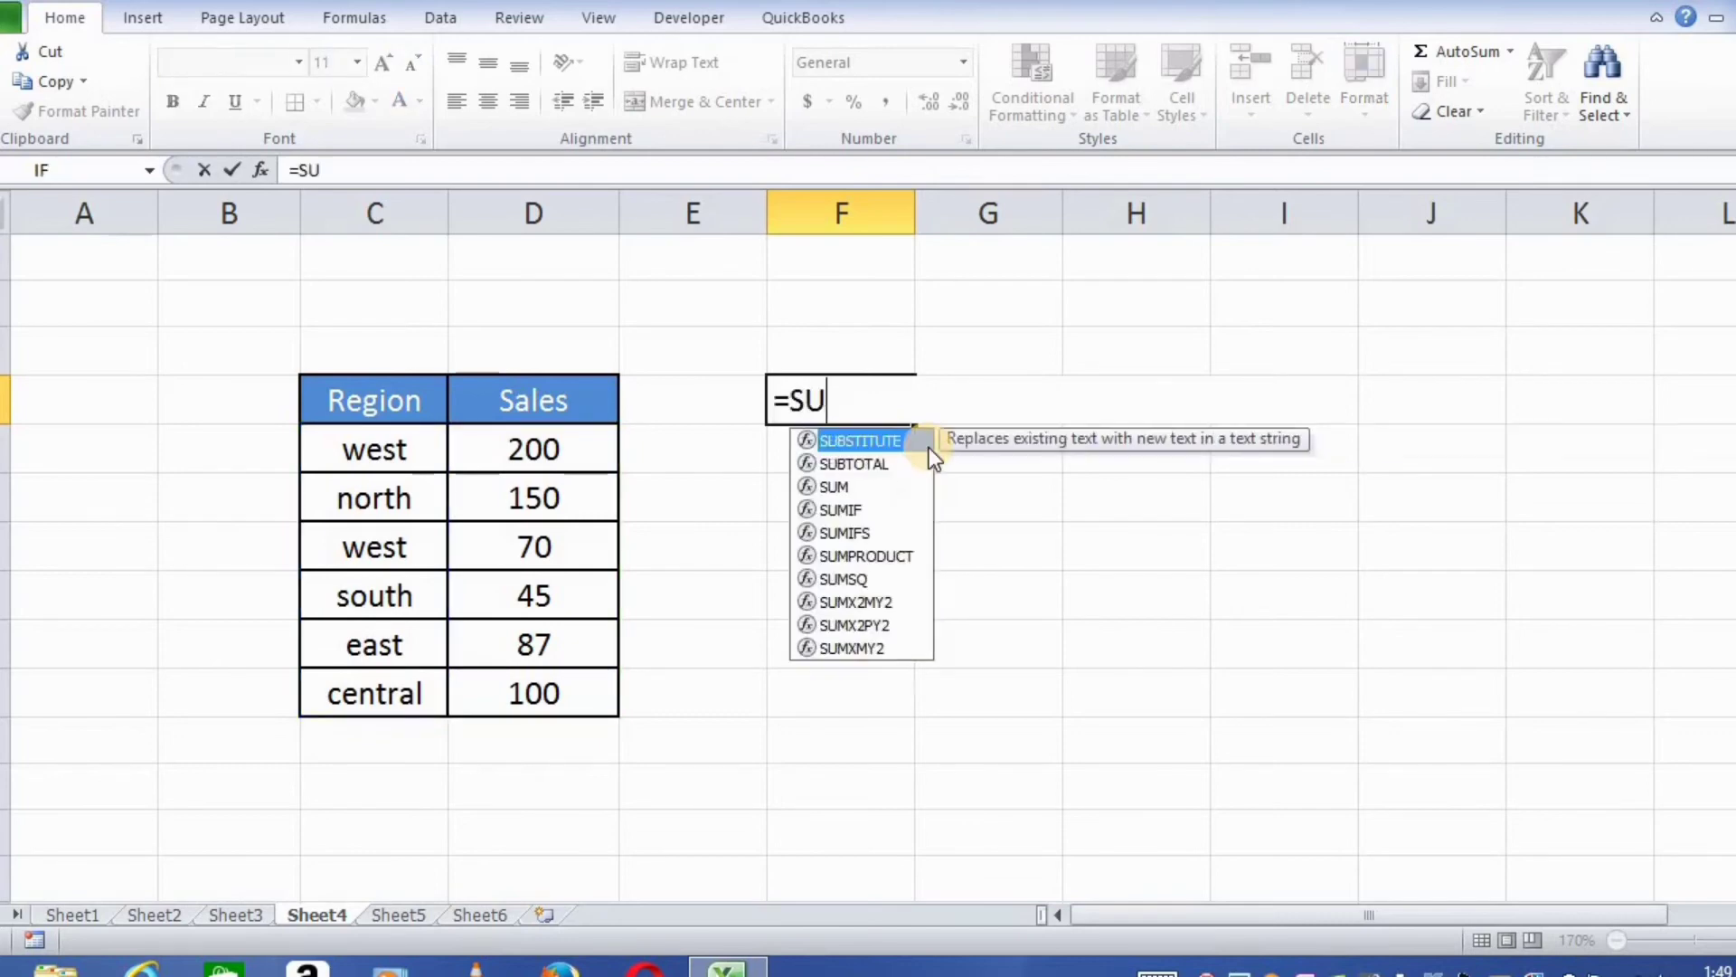
{"action": "type", "text": "M"}
{"action": "left_click", "coordinate": [864, 464]}
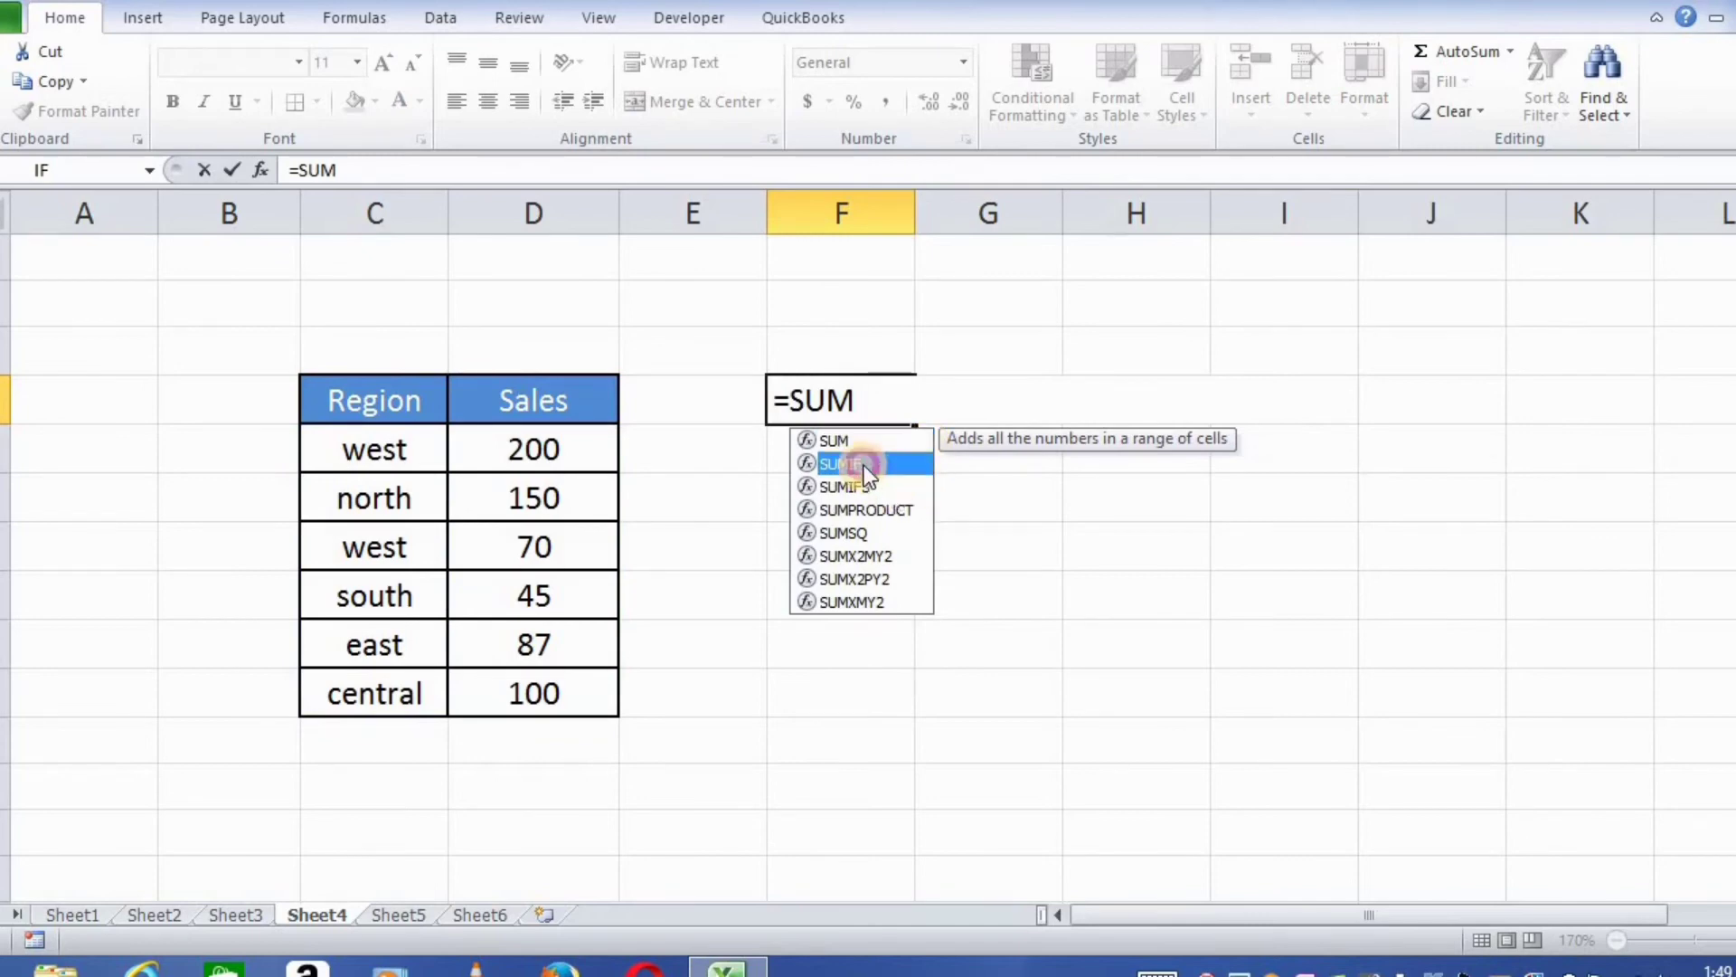
{"action": "double_click", "coordinate": [865, 463]}
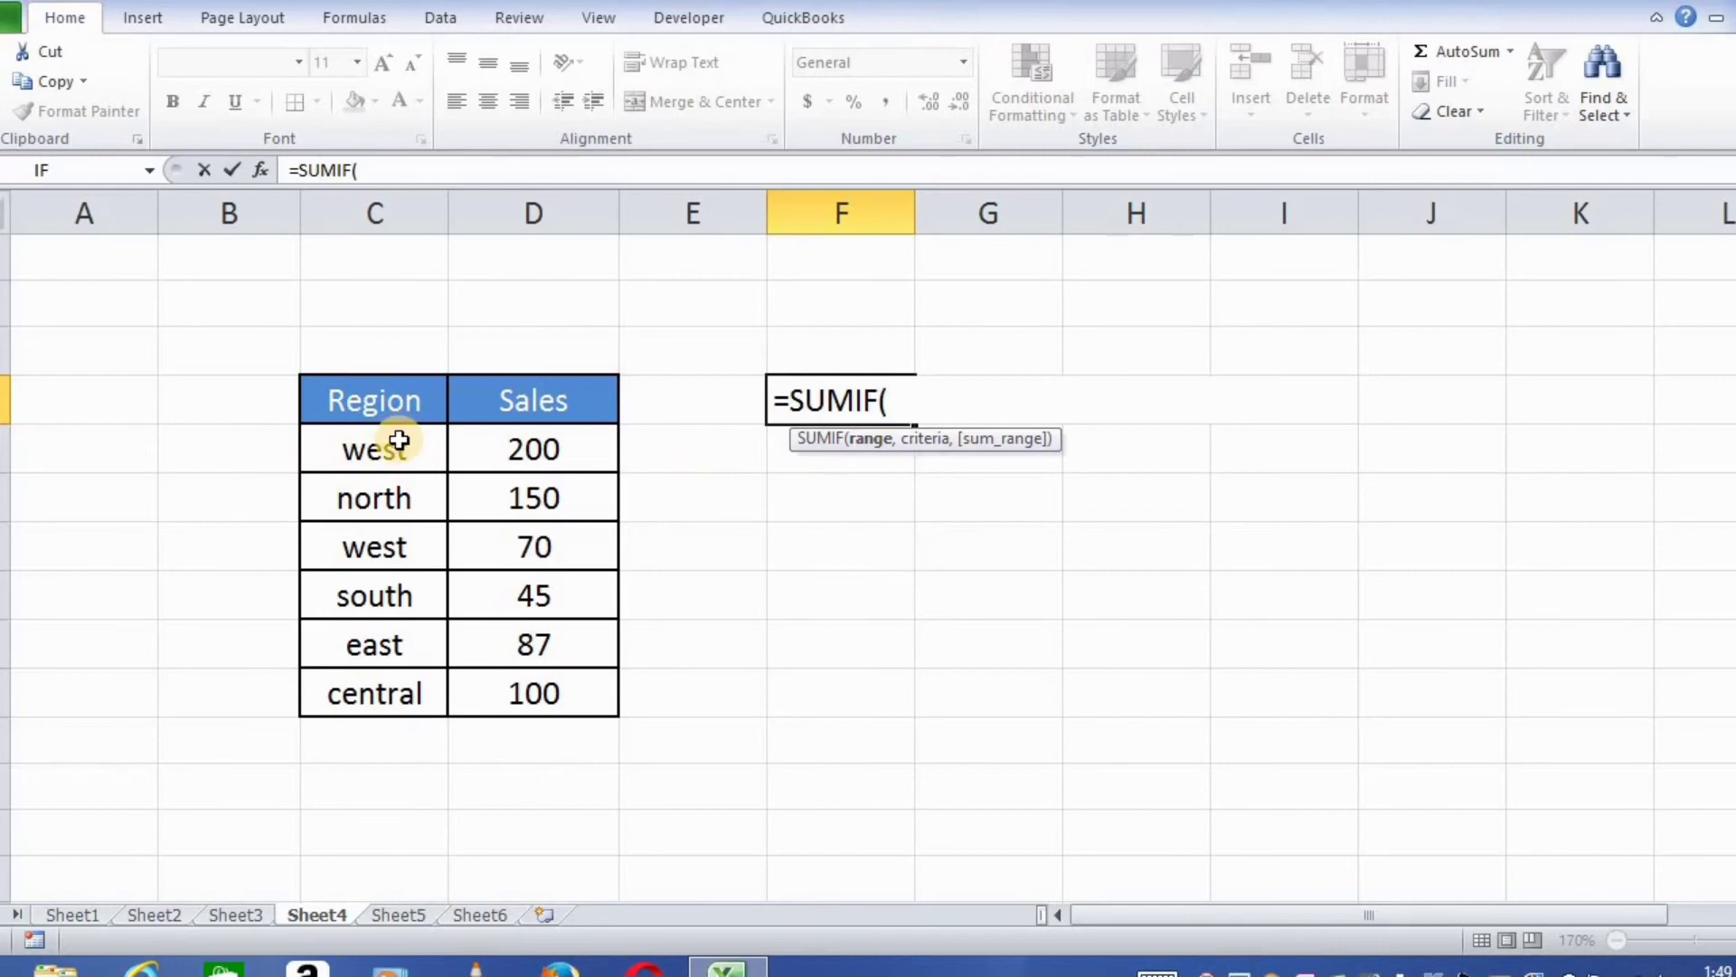
{"action": "left_click_drag", "start_coordinate": [399, 442], "coordinate": [391, 687]}
{"action": "type", "text": ","}
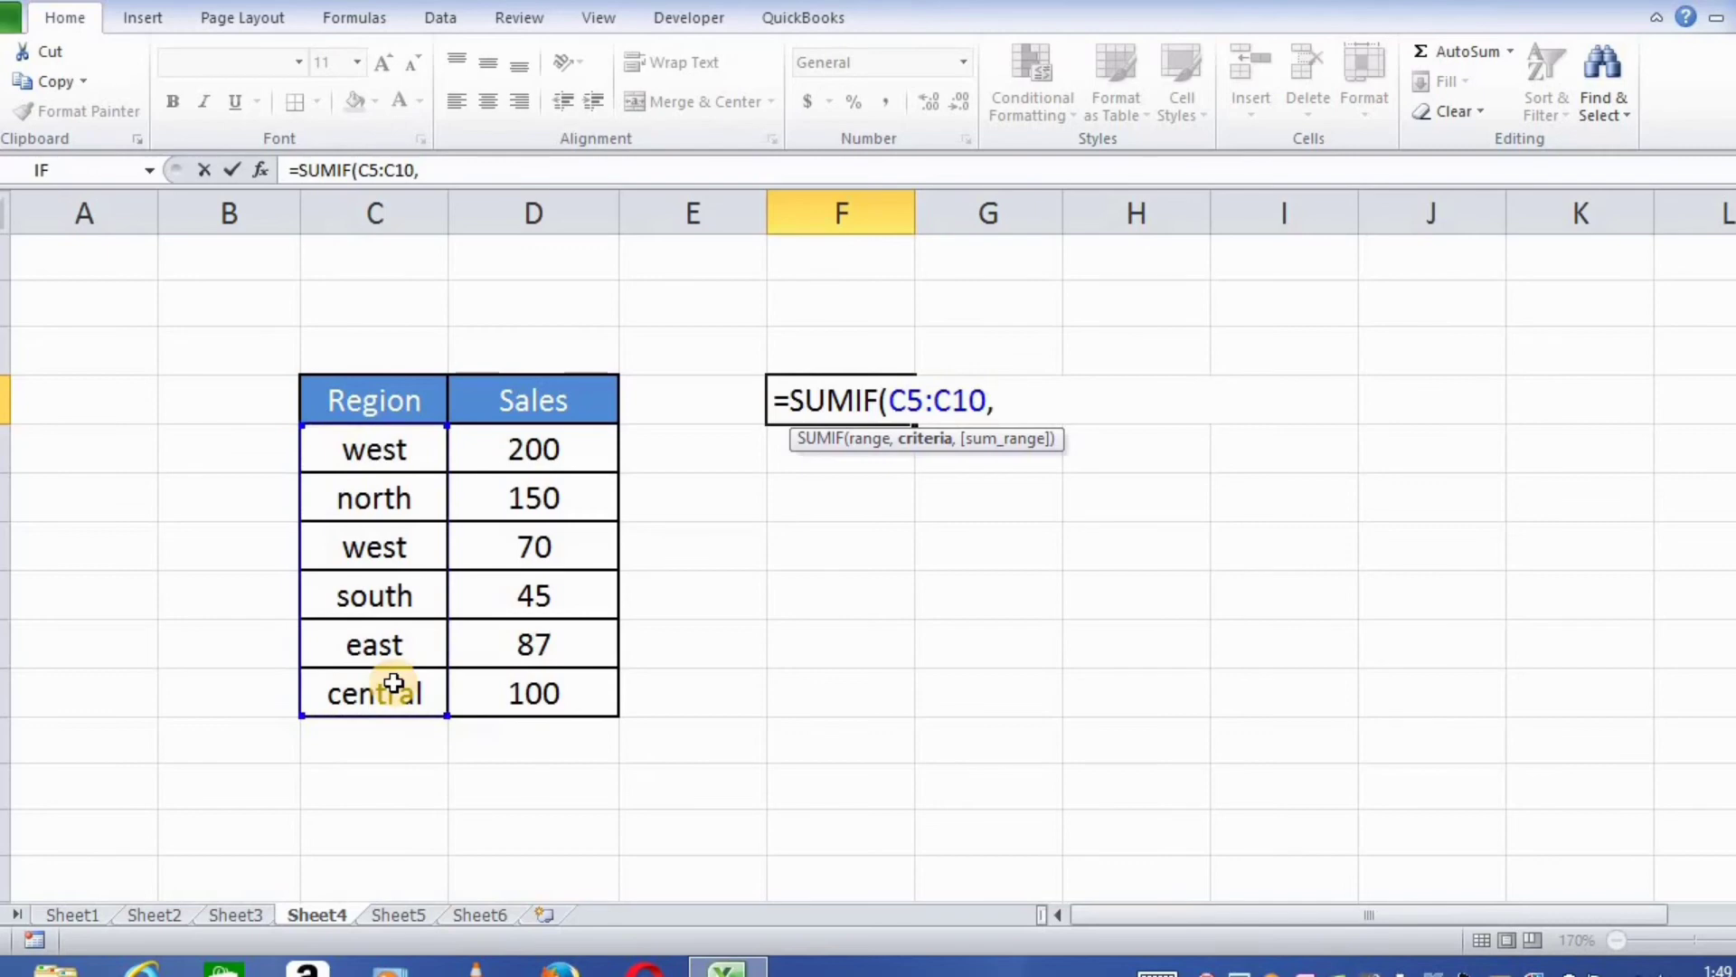
Step: Finish the new SUMIF formula in F4 with the lowercase criterion "central" and the sum range D5:D10
{"action": "type", "text": "\"CENT"}
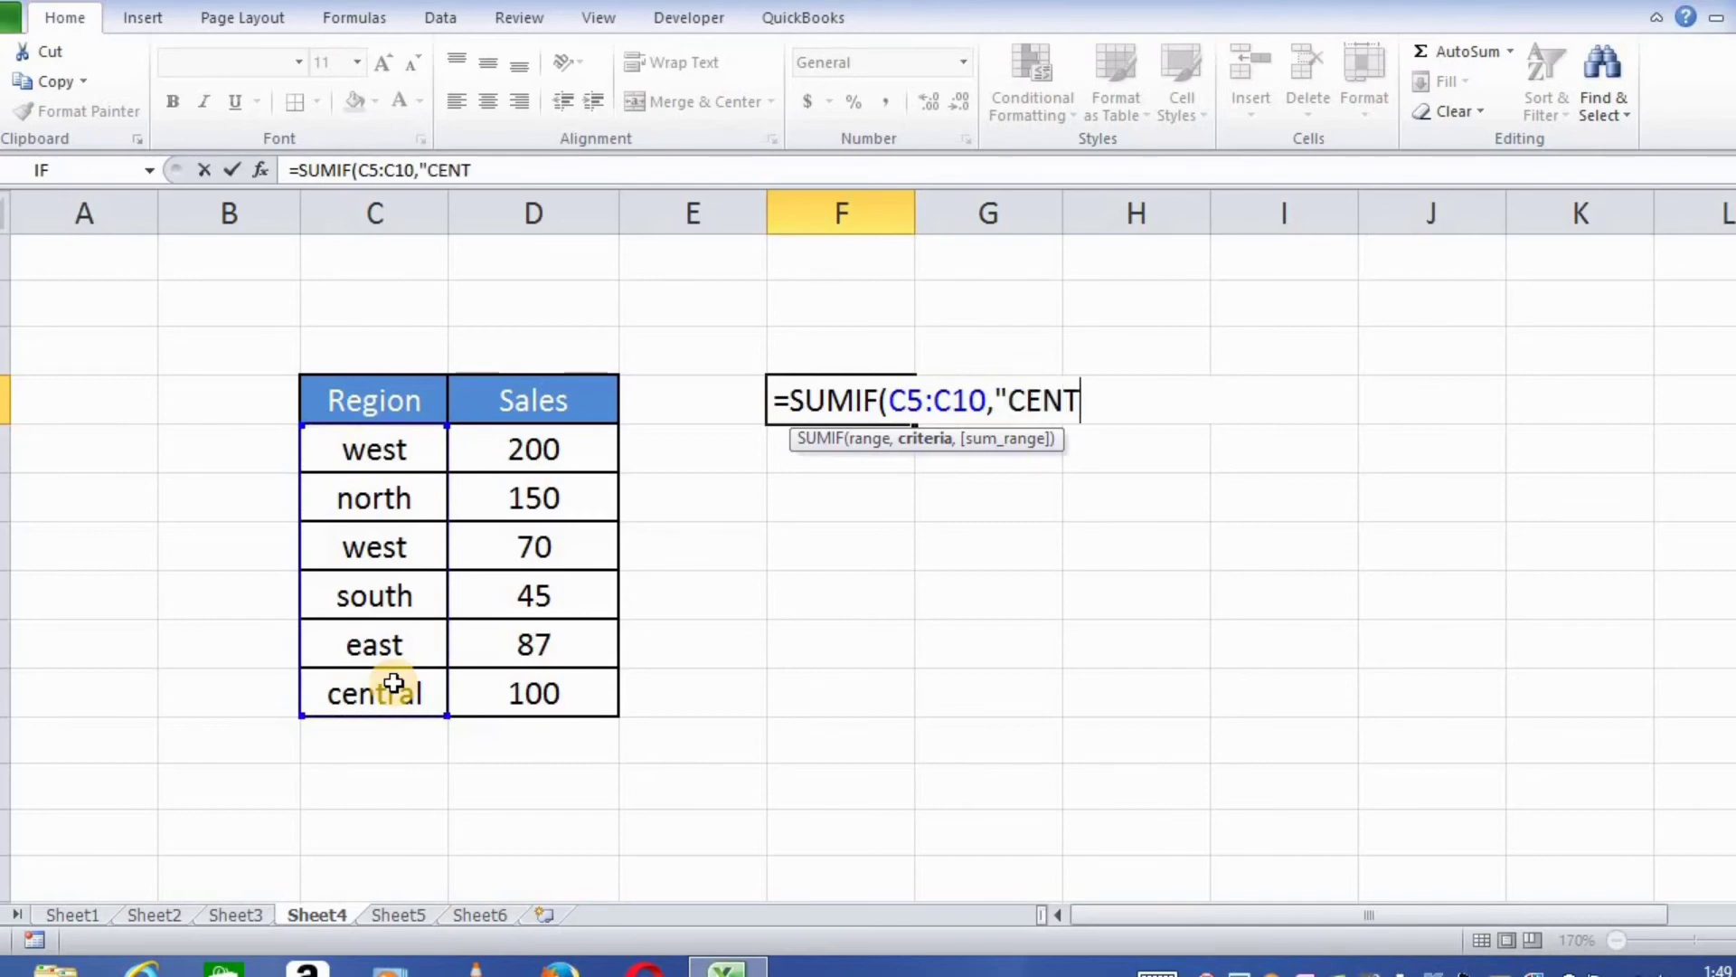
{"action": "type", "text": "RAL"}
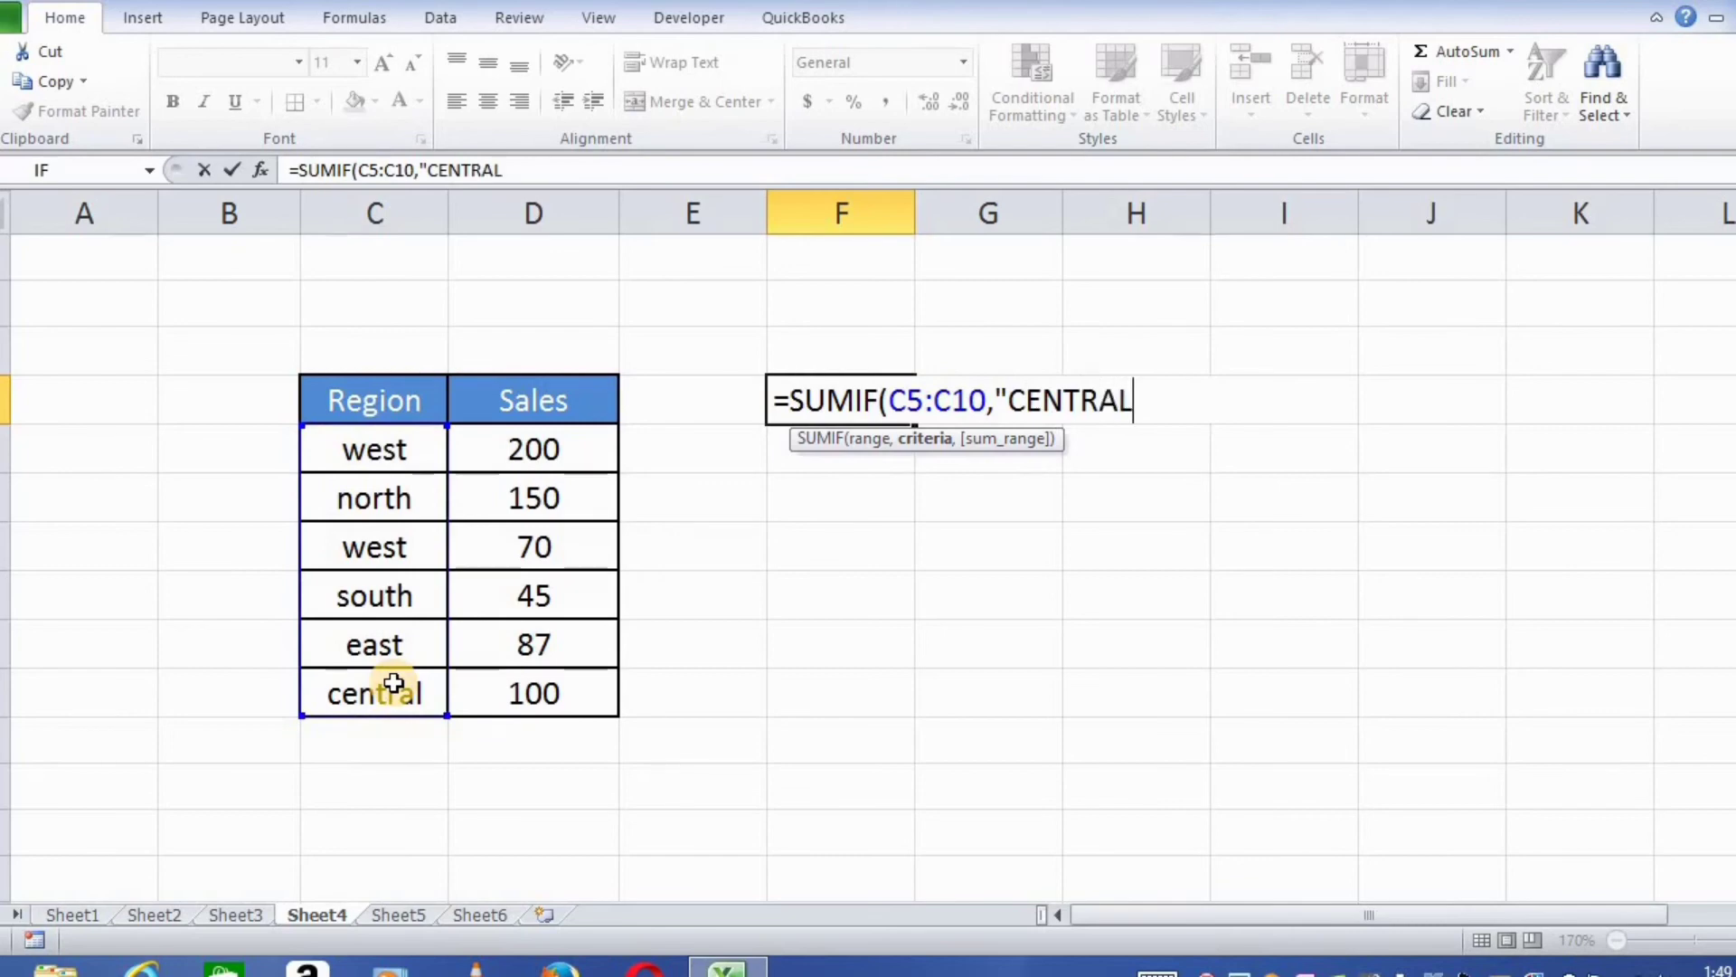
{"action": "key", "text": "BackSpace"}
{"action": "key", "text": "BackSpace"}
{"action": "key", "text": "BackSpace"}
{"action": "key", "text": "BackSpace"}
{"action": "key", "text": "BackSpace"}
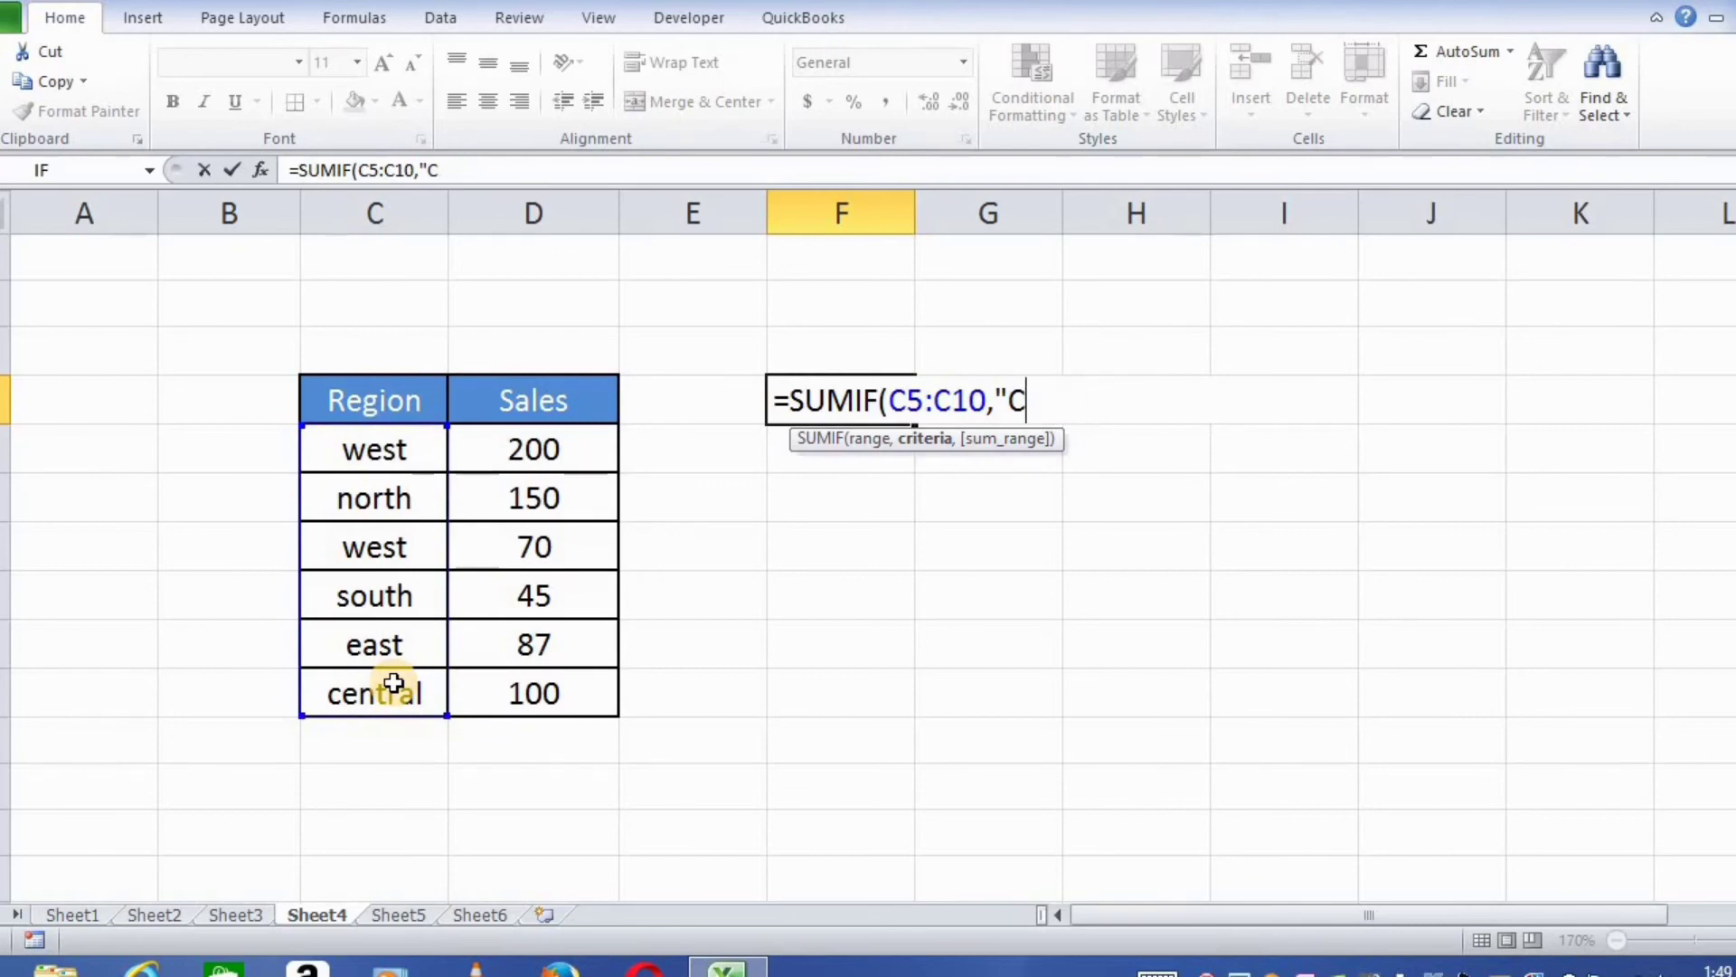
{"action": "type", "text": "centr"}
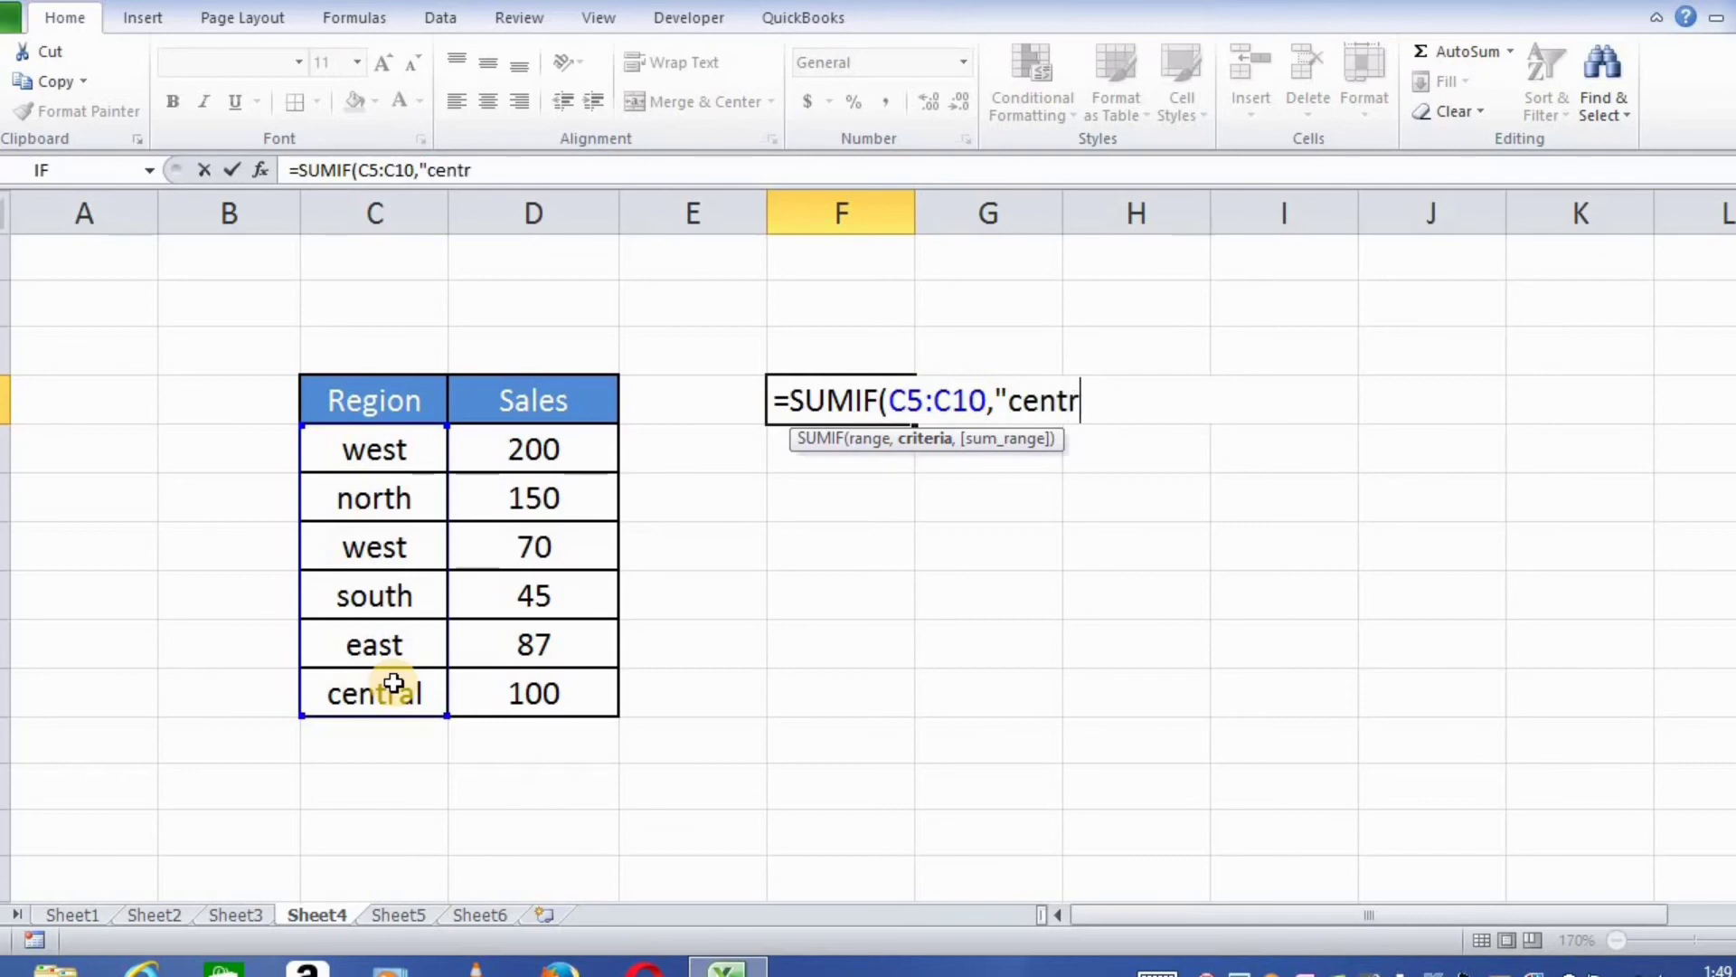
{"action": "type", "text": "al\","}
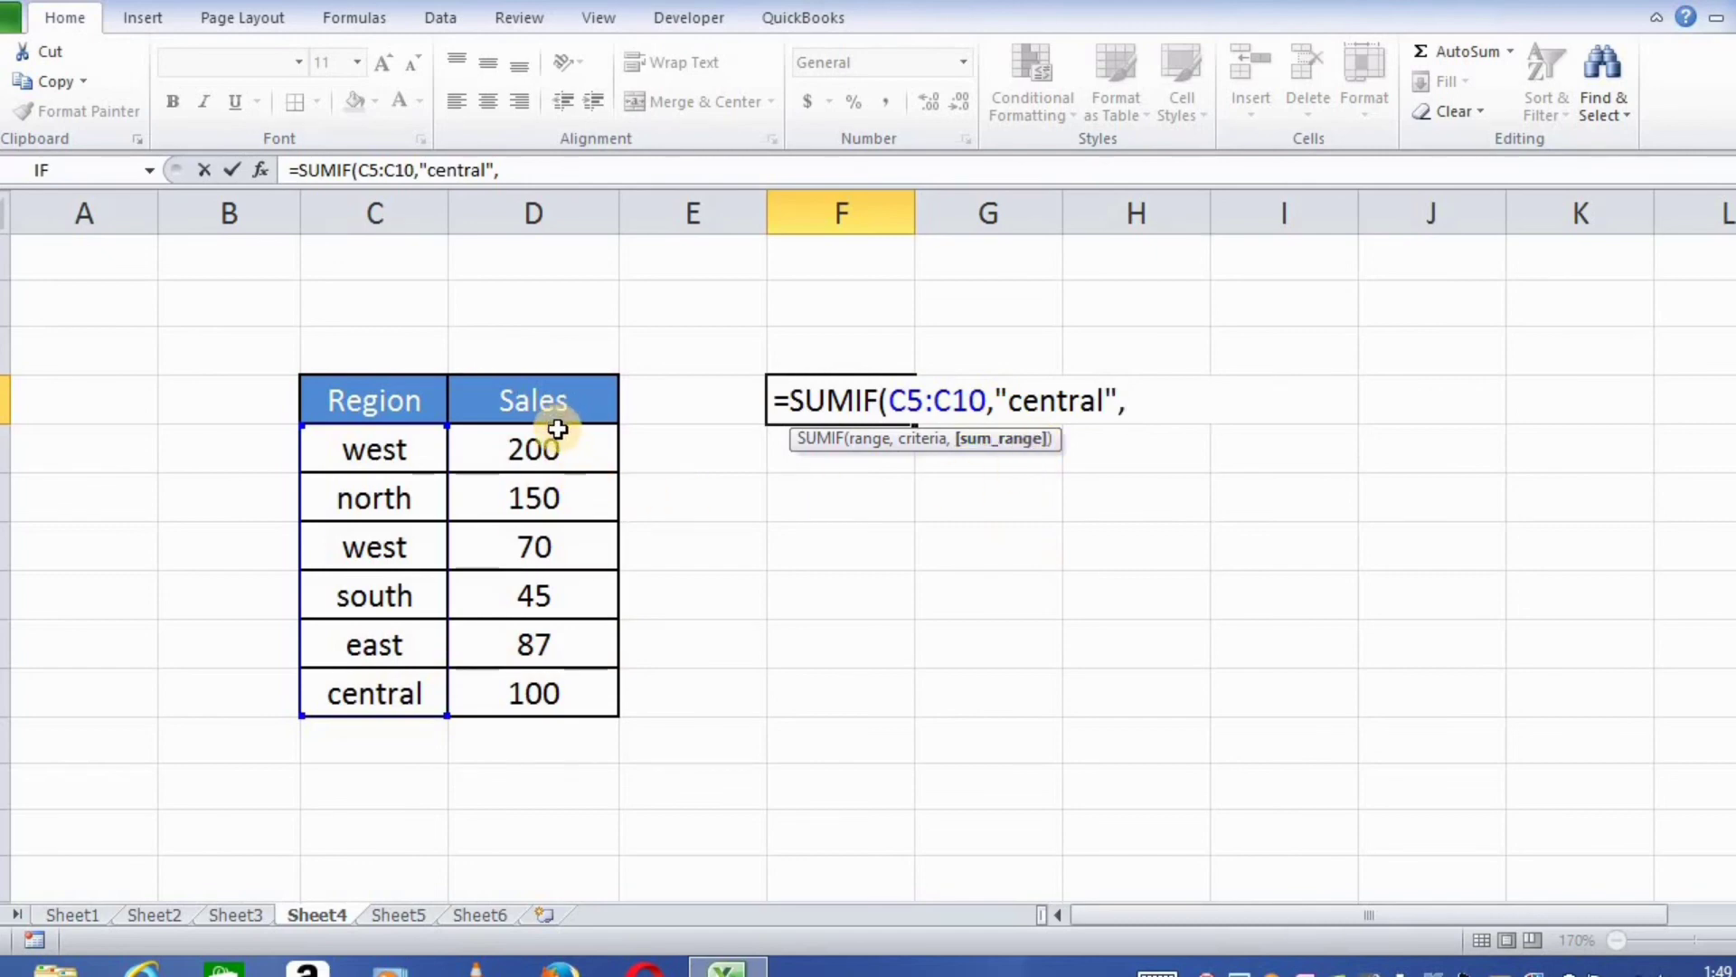
{"action": "left_click_drag", "start_coordinate": [567, 443], "coordinate": [561, 694]}
{"action": "key", "text": "Return"}
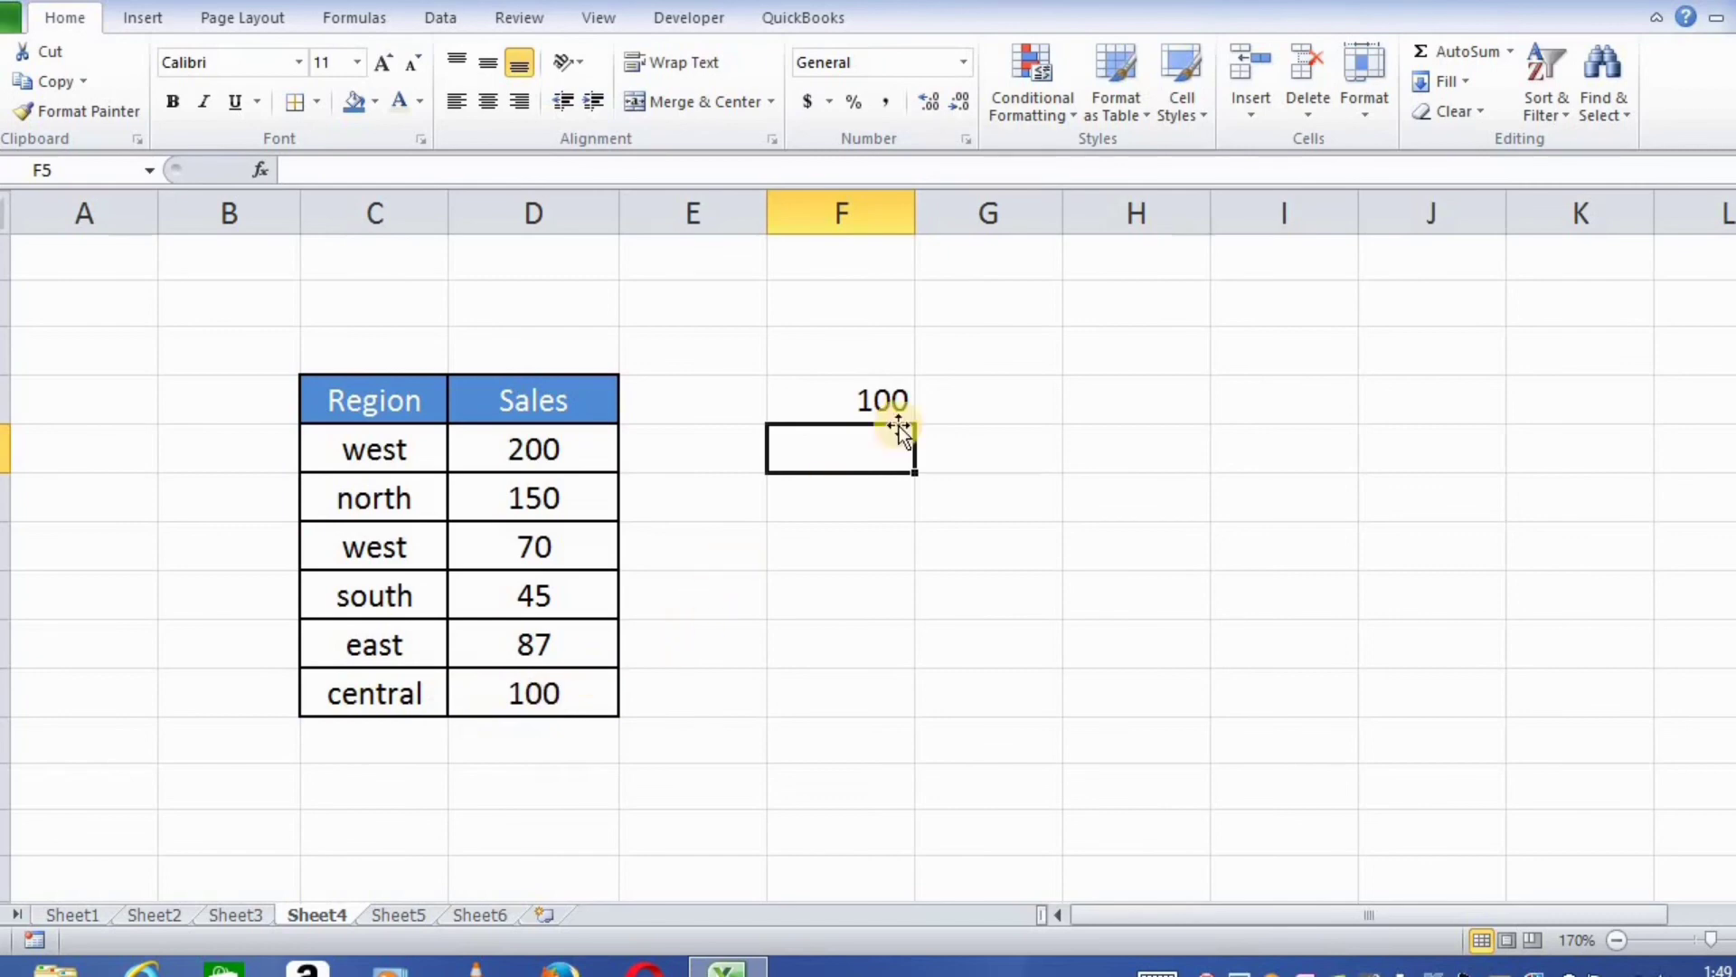
{"action": "left_click", "coordinate": [898, 401]}
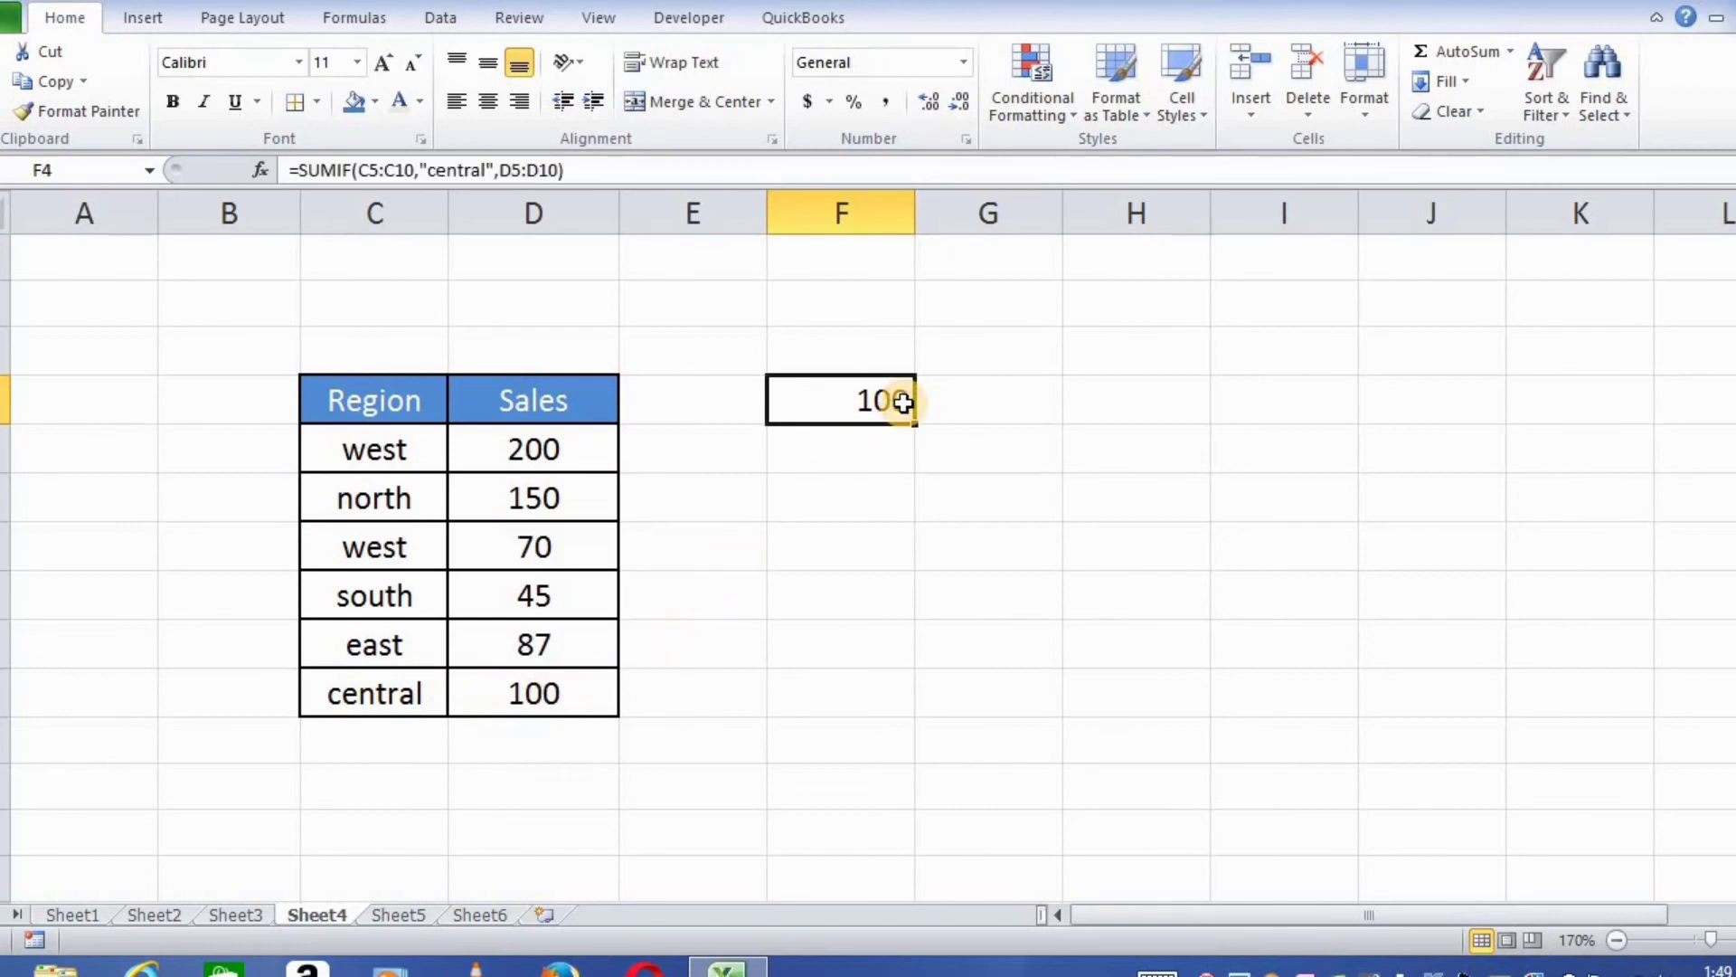